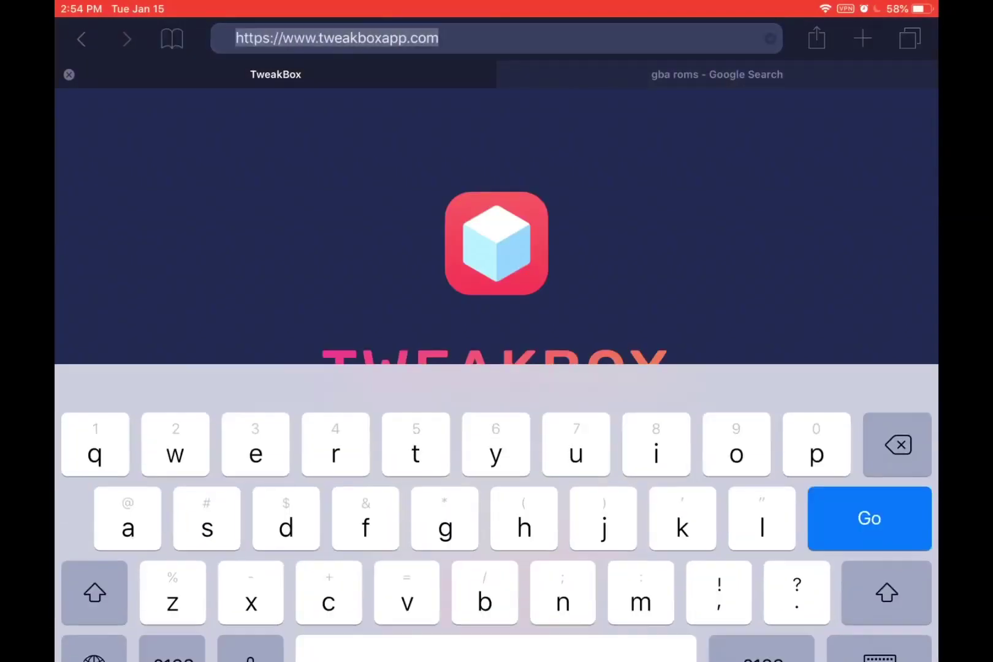
Download the TweakBox installer from tweakboxapp.com and allow its configuration profile.
{"action": "left_click", "coordinate": [488, 222]}
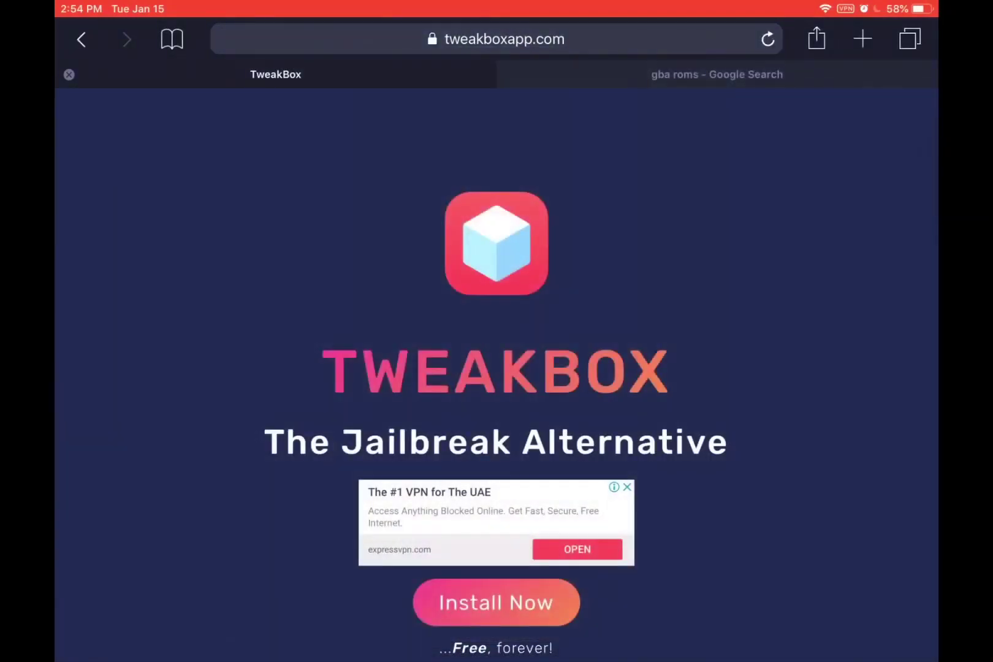
{"action": "scroll", "coordinate": [497, 387], "scroll_direction": "down", "scroll_amount": 5}
{"action": "left_click", "coordinate": [497, 310]}
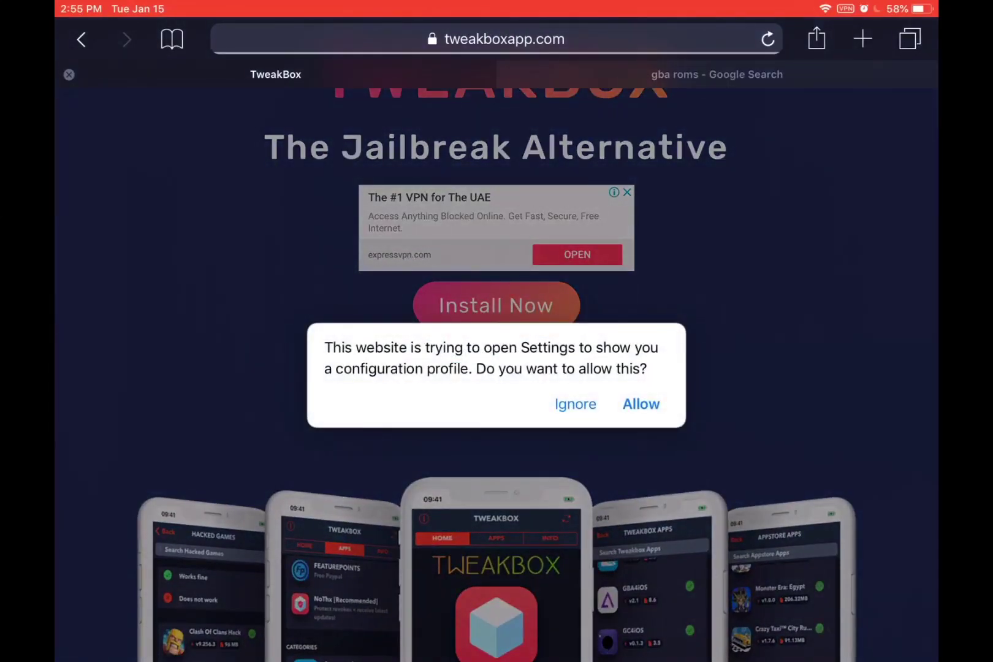
{"action": "left_click", "coordinate": [642, 404]}
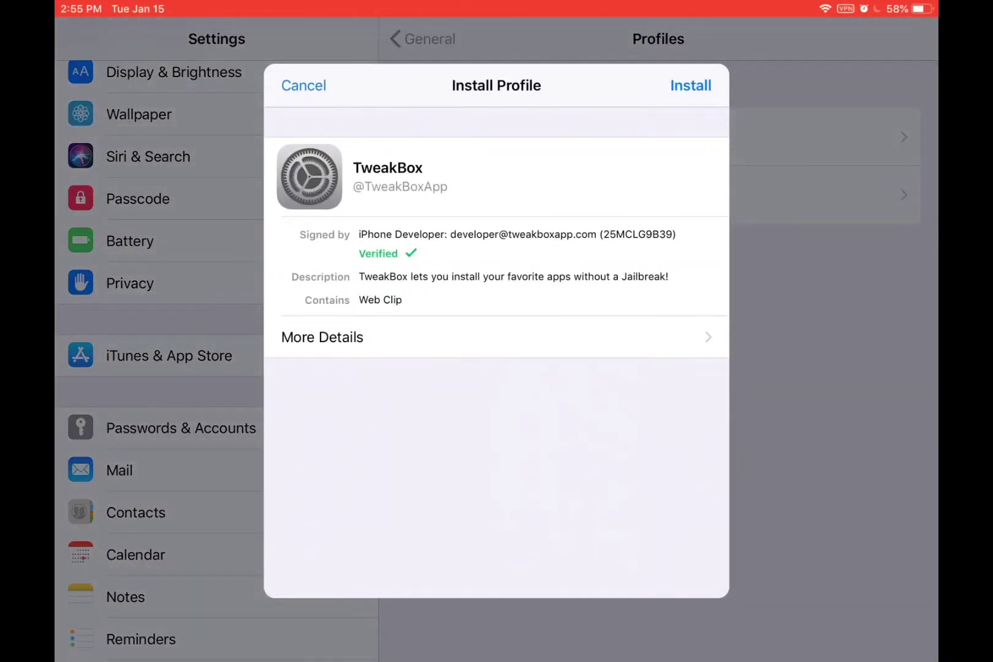
Attempt the TweakBox profile install, acknowledge the already-installed failure, and cancel out.
{"action": "left_click", "coordinate": [691, 85]}
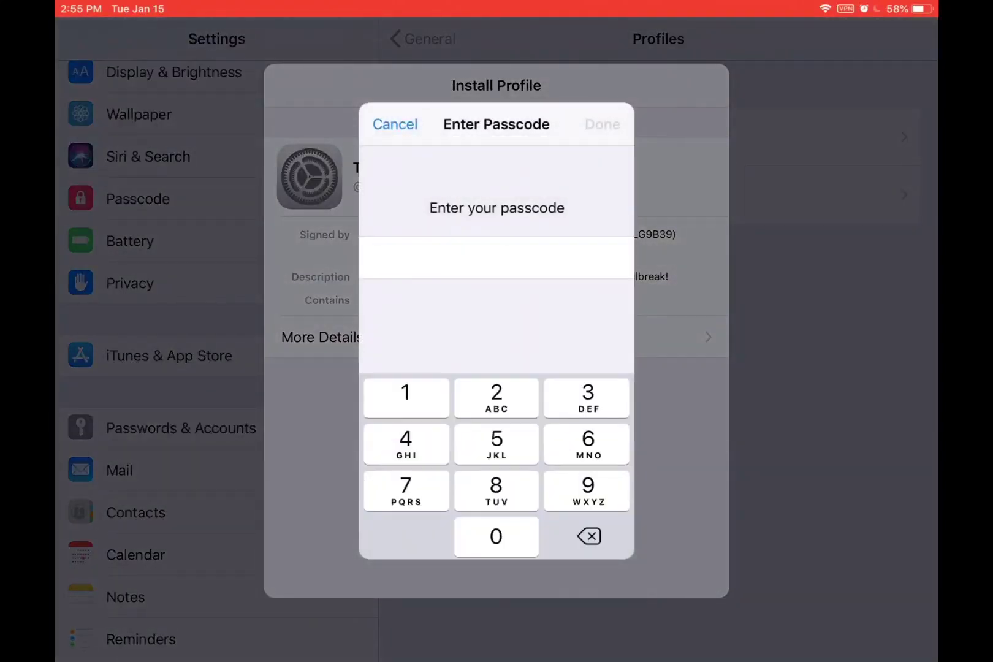
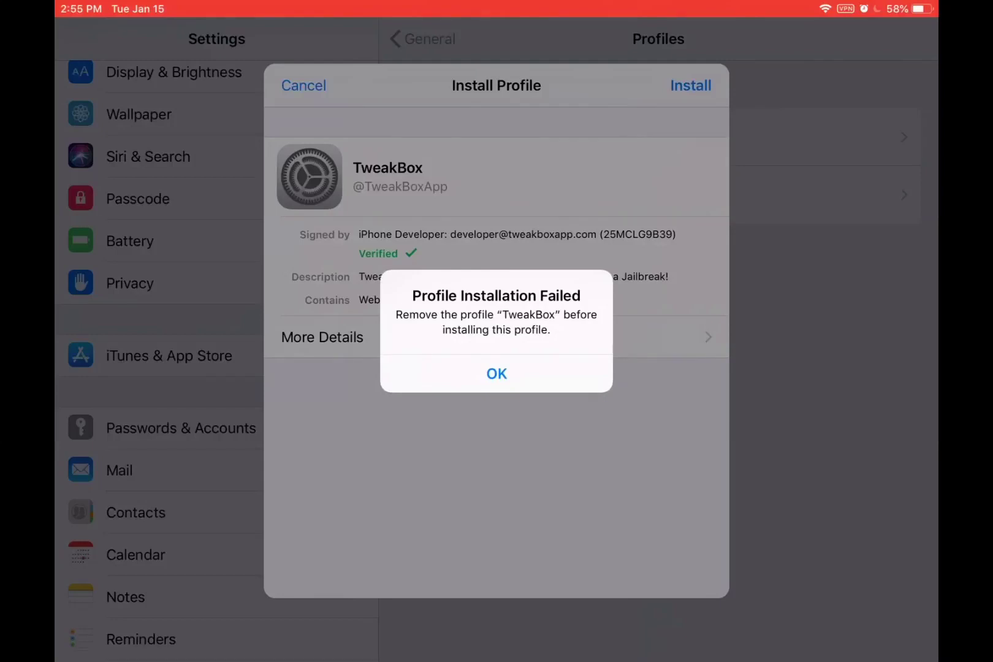
{"action": "left_click", "coordinate": [497, 372]}
{"action": "left_click", "coordinate": [304, 86]}
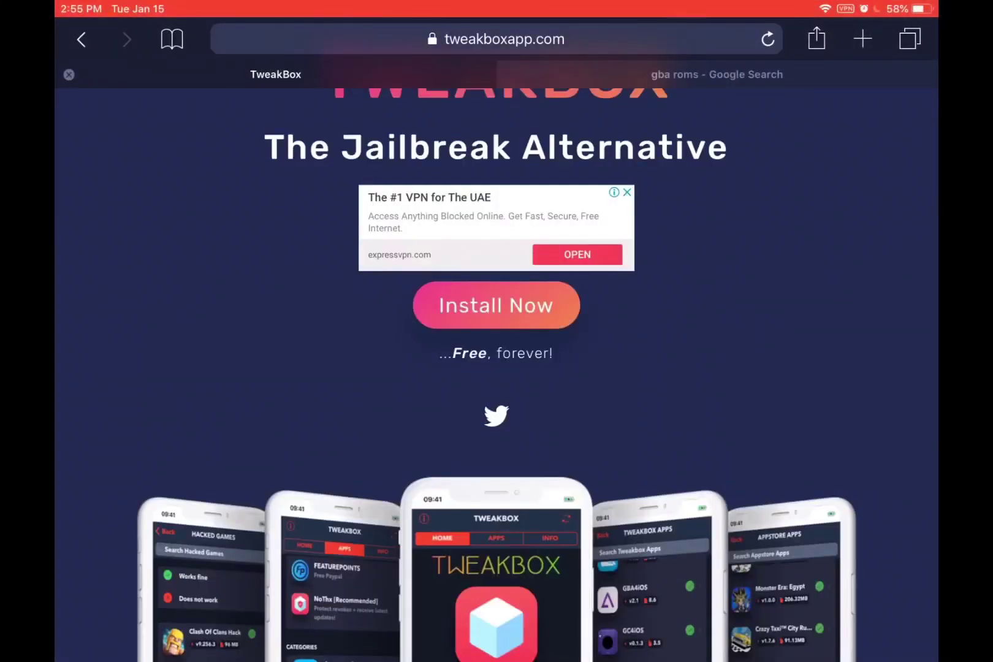
Return to the home screen and launch the TweakBox app.
{"action": "key", "text": "super+h"}
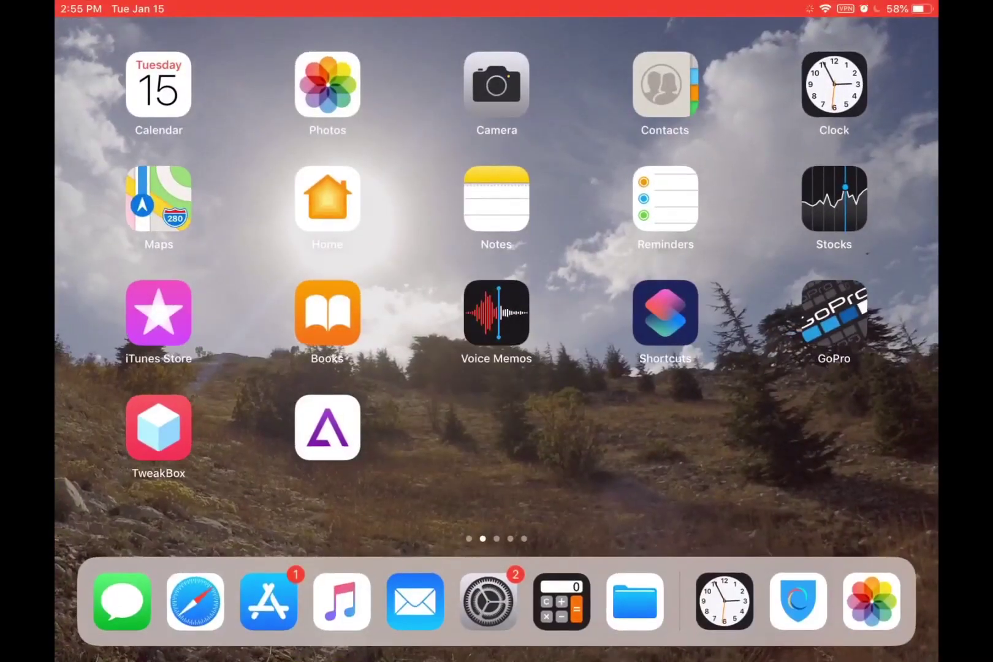
{"action": "left_click", "coordinate": [328, 88]}
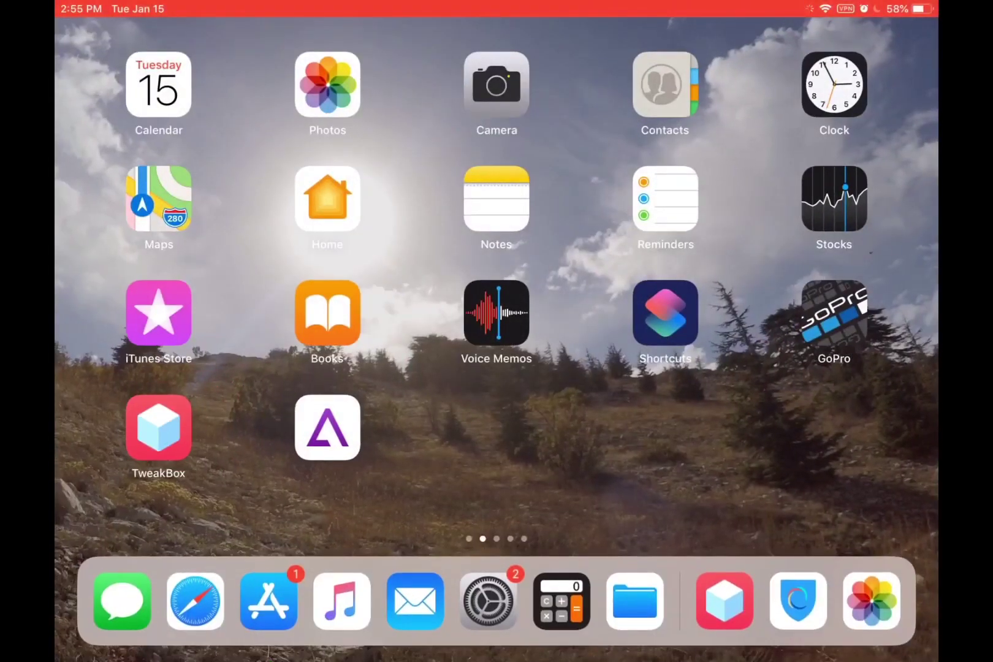
{"action": "left_click", "coordinate": [330, 87]}
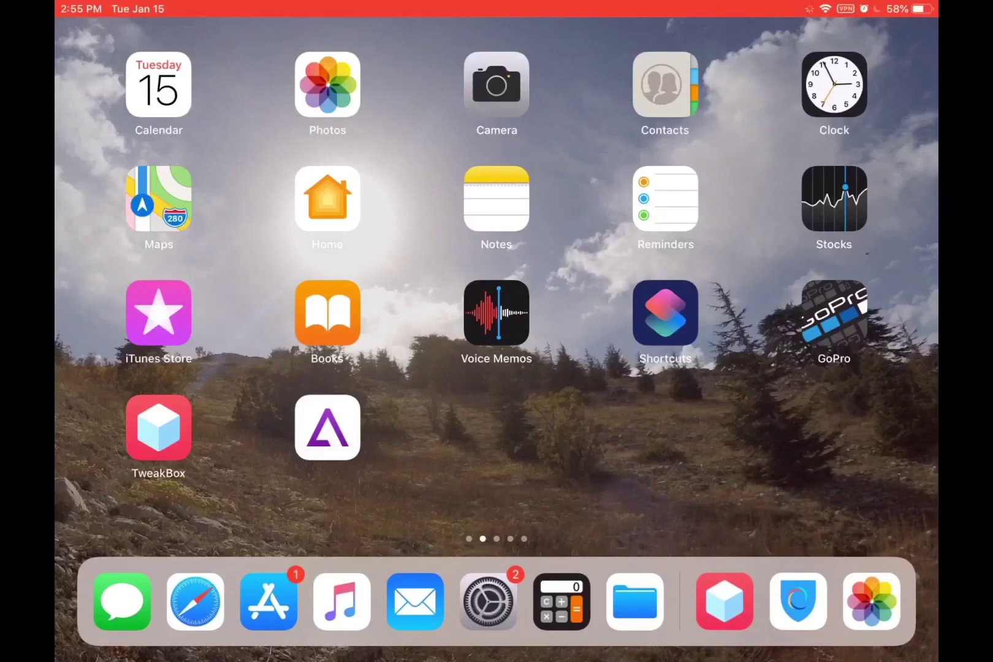
{"action": "left_click", "coordinate": [160, 427]}
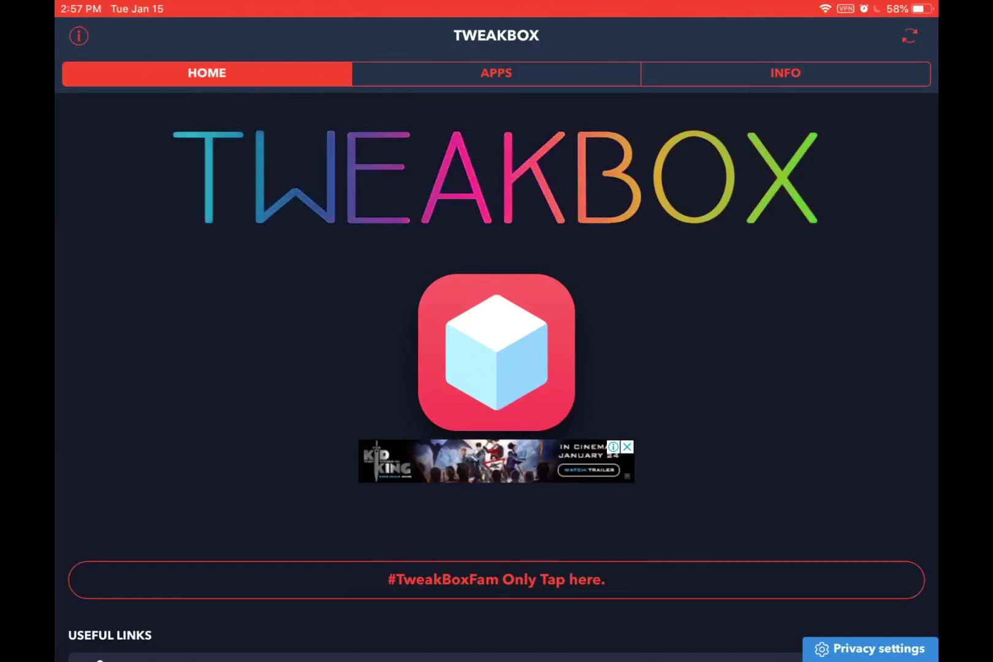
Browse the Tweakbox Apps category down to the G section, backing out of FilzaEscaped MP.
{"action": "left_click", "coordinate": [496, 72]}
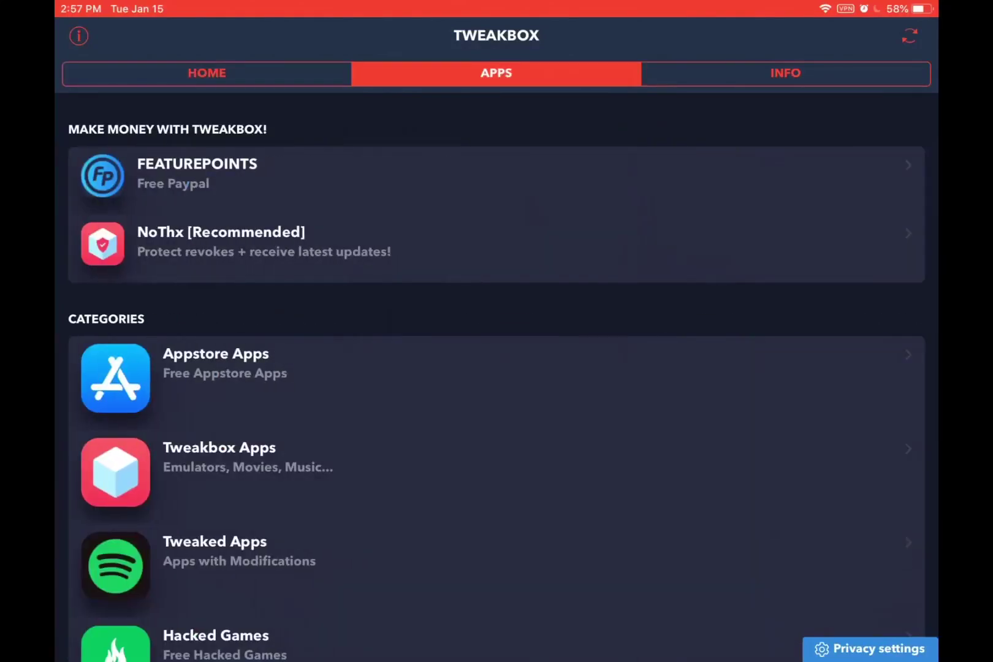
{"action": "left_click", "coordinate": [219, 457]}
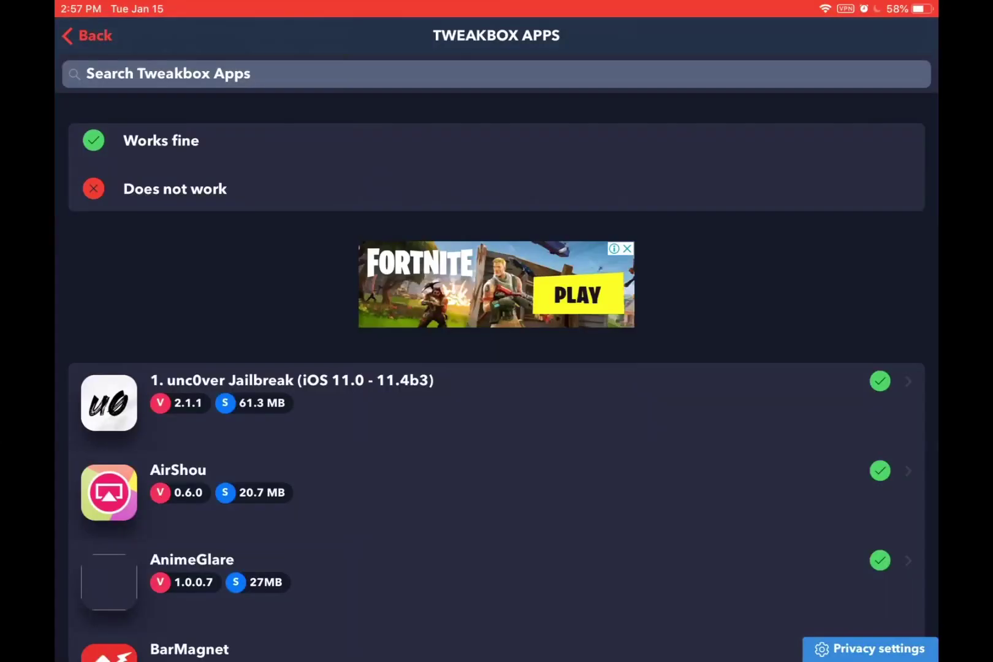
{"action": "scroll", "coordinate": [496, 377], "scroll_direction": "down", "scroll_amount": 3}
{"action": "scroll", "coordinate": [496, 377], "scroll_direction": "down", "scroll_amount": 5}
{"action": "scroll", "coordinate": [496, 378], "scroll_direction": "down", "scroll_amount": 3}
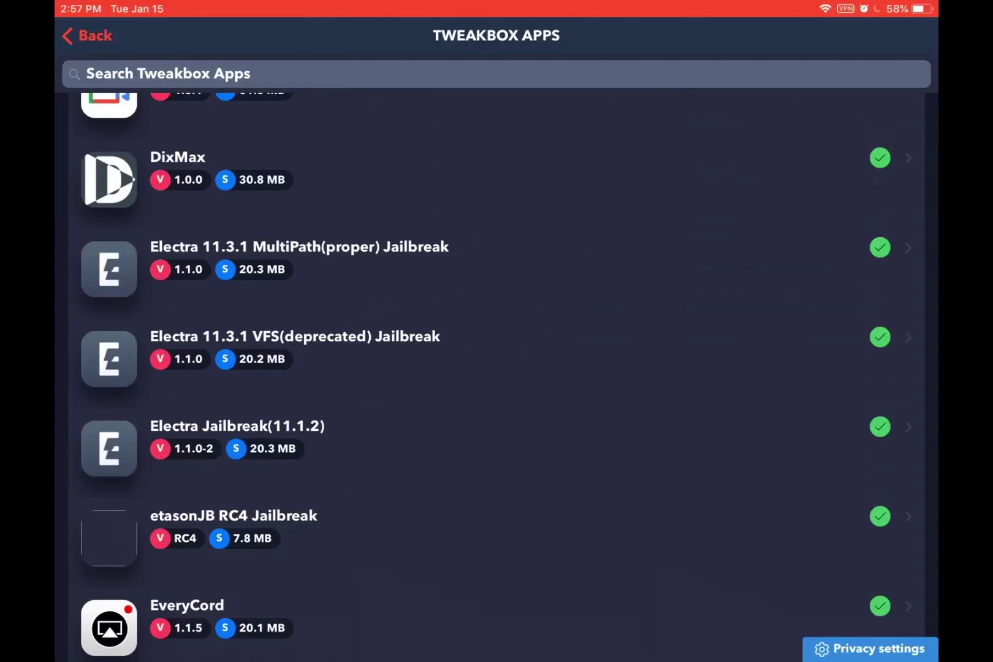
{"action": "scroll", "coordinate": [498, 377], "scroll_direction": "down", "scroll_amount": 4}
{"action": "scroll", "coordinate": [496, 377], "scroll_direction": "down", "scroll_amount": 4}
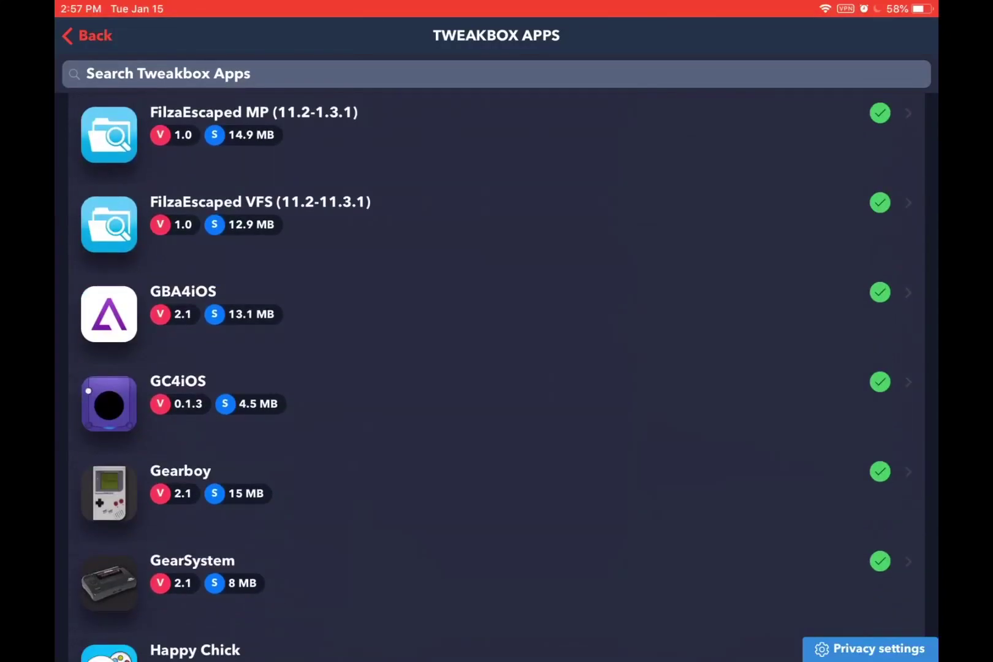
{"action": "scroll", "coordinate": [496, 378], "scroll_direction": "up", "scroll_amount": 2}
{"action": "left_click", "coordinate": [257, 299]}
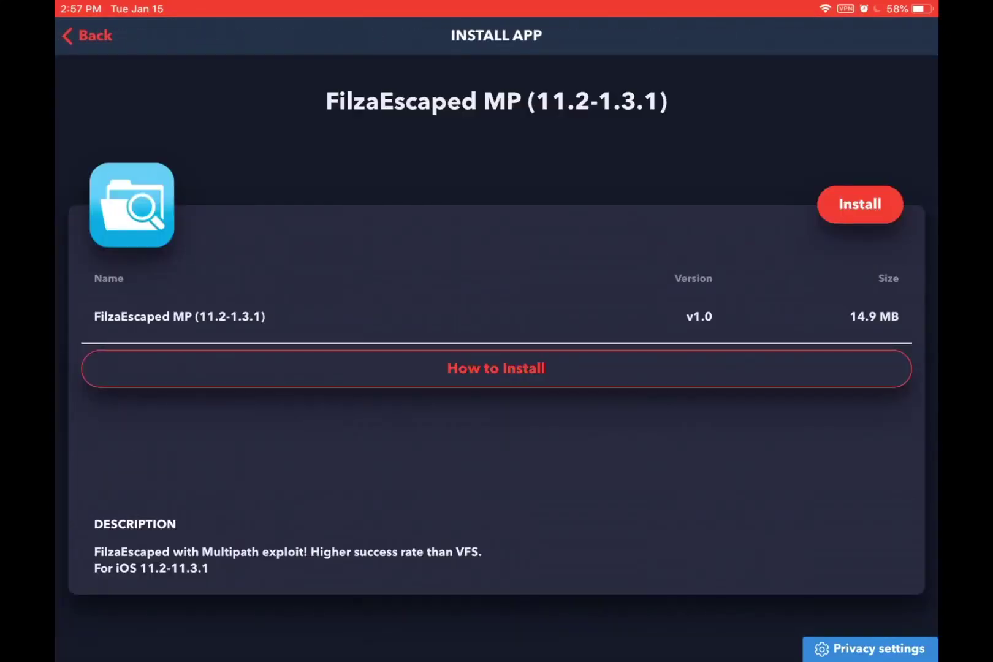
{"action": "left_click", "coordinate": [88, 35]}
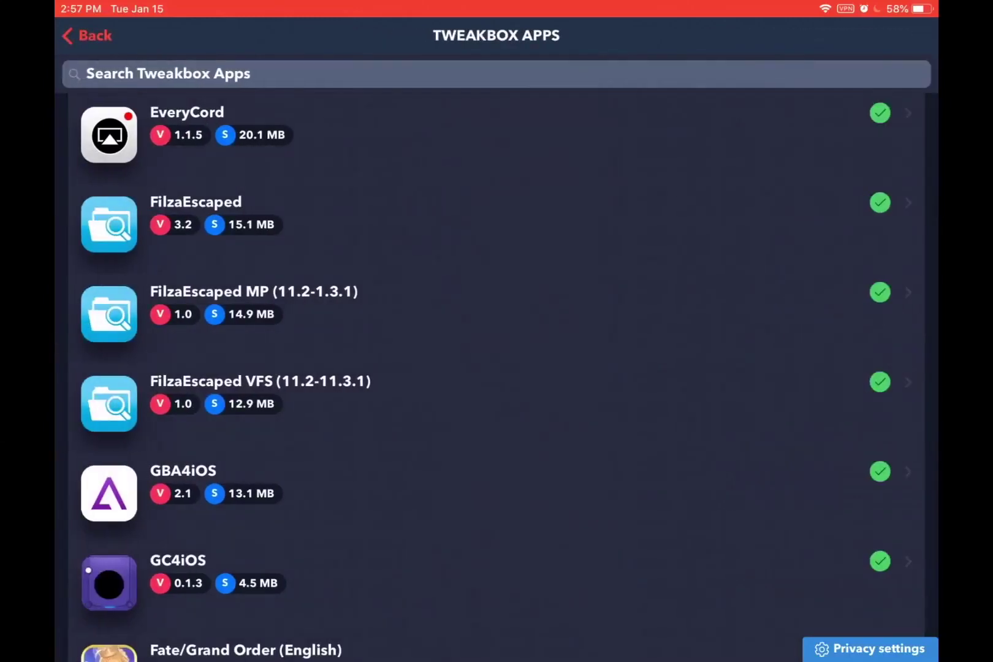
Start installing GBA4iOS 2.1 from its TweakBox page and confirm the iOS prompt.
{"action": "left_click", "coordinate": [183, 481]}
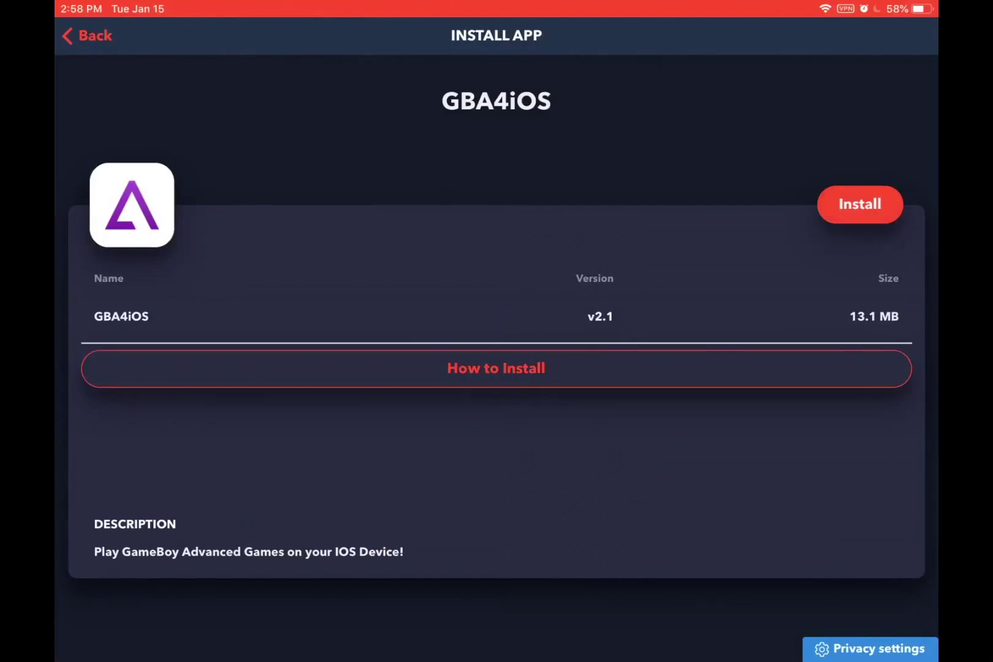
{"action": "left_click", "coordinate": [860, 204]}
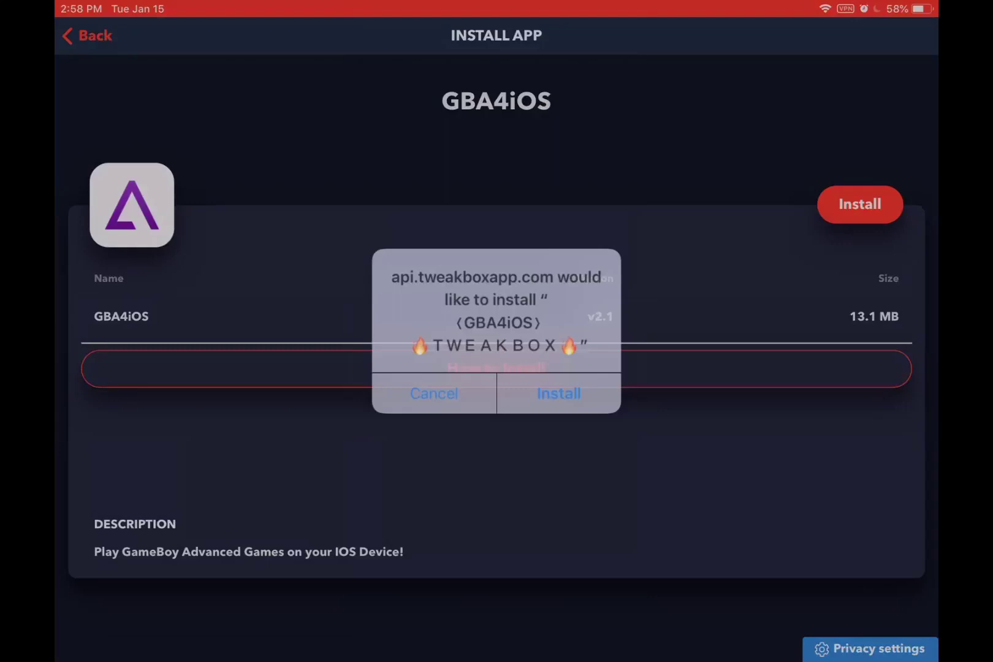
{"action": "left_click", "coordinate": [554, 389]}
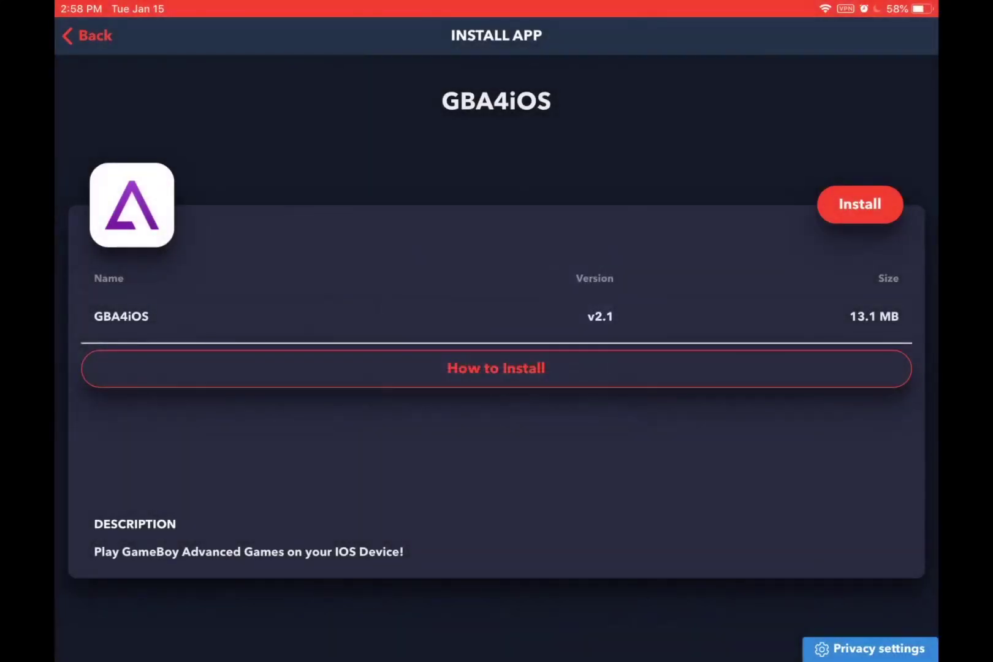
Repeat the GBA4iOS install request and confirmation twice more.
{"action": "left_click", "coordinate": [859, 203]}
{"action": "left_click", "coordinate": [559, 393]}
{"action": "left_click", "coordinate": [860, 204]}
{"action": "left_click", "coordinate": [554, 391]}
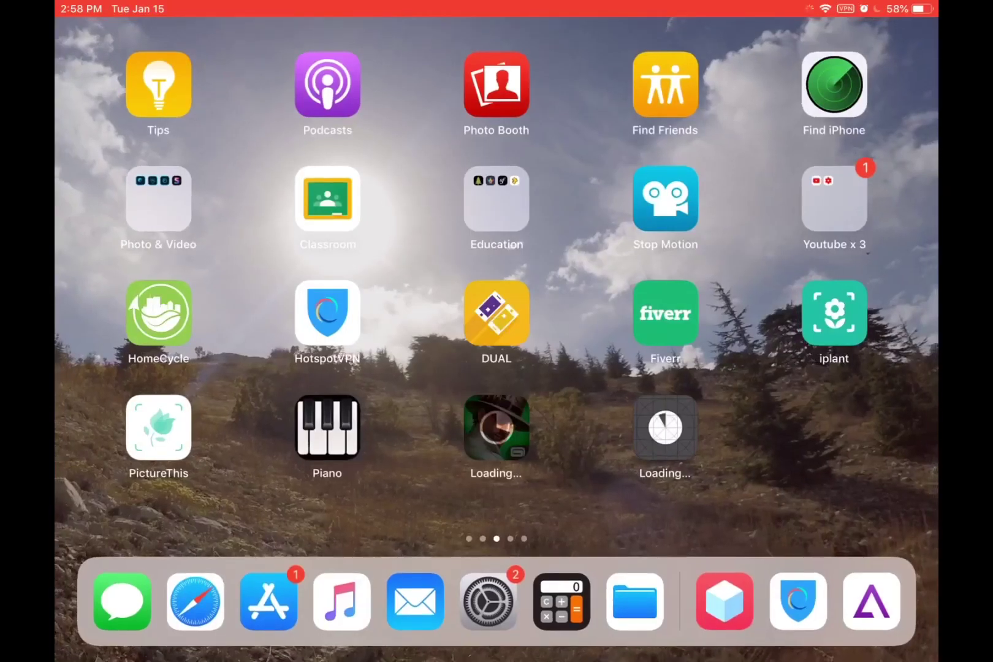
{"action": "scroll", "coordinate": [496, 311], "scroll_direction": "left", "scroll_amount": 3}
{"action": "scroll", "coordinate": [497, 311], "scroll_direction": "right", "scroll_amount": 5}
Drag the installing GBA4iOS icon onto the home page beside TweakBox and finish rearranging.
{"action": "left_click", "coordinate": [665, 428]}
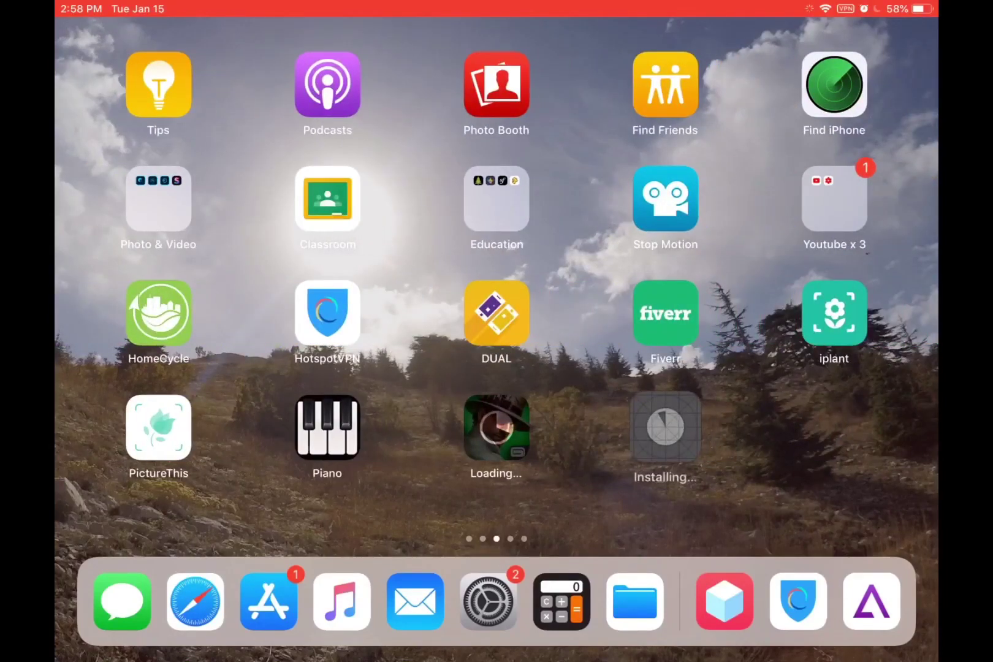
{"action": "mouse_move", "coordinate": [665, 427]}
{"action": "left_mouse_down"}
{"action": "mouse_move", "coordinate": [694, 441]}
{"action": "mouse_move", "coordinate": [665, 428]}
{"action": "mouse_move", "coordinate": [729, 487]}
{"action": "left_mouse_up"}
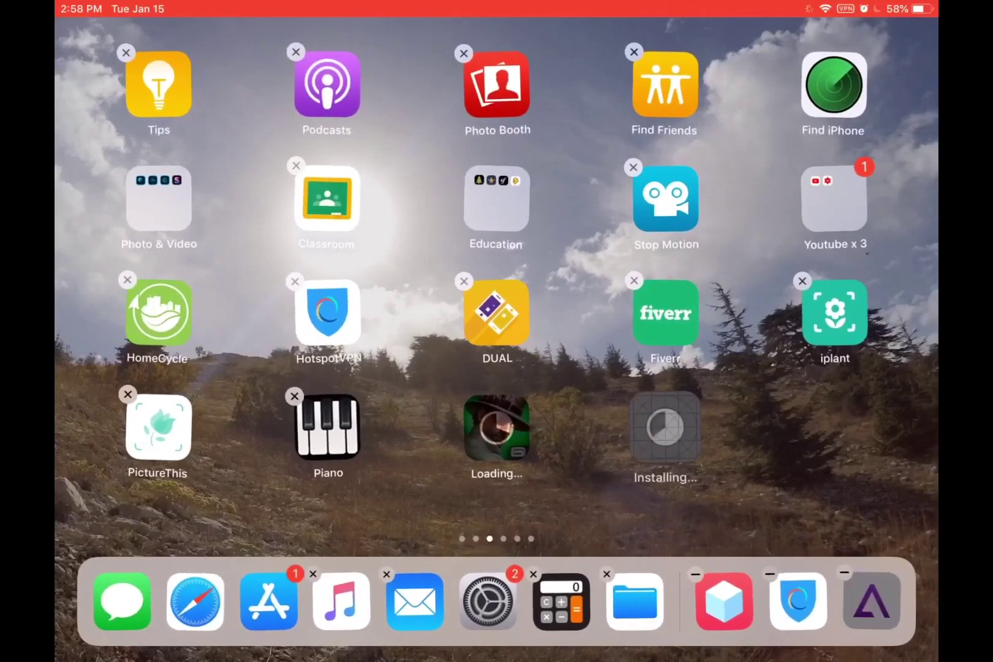
{"action": "left_click", "coordinate": [159, 197]}
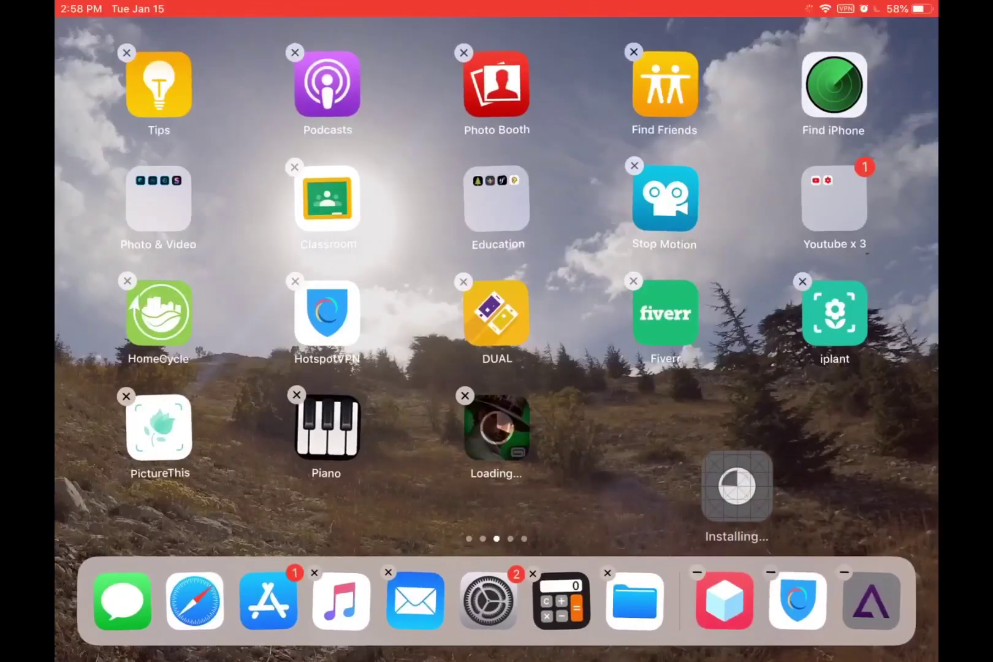
{"action": "left_click_drag", "start_coordinate": [730, 487], "coordinate": [497, 431]}
{"action": "key", "text": "Escape"}
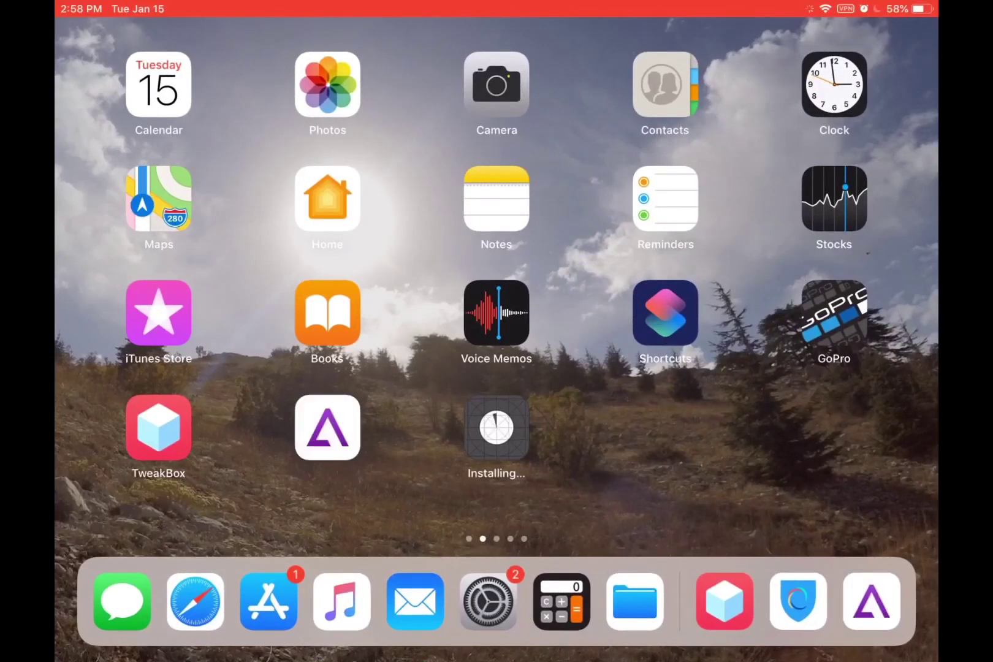
Launch the newly installed GBA4iOS, which redirects into Settings.
{"action": "left_click", "coordinate": [327, 428]}
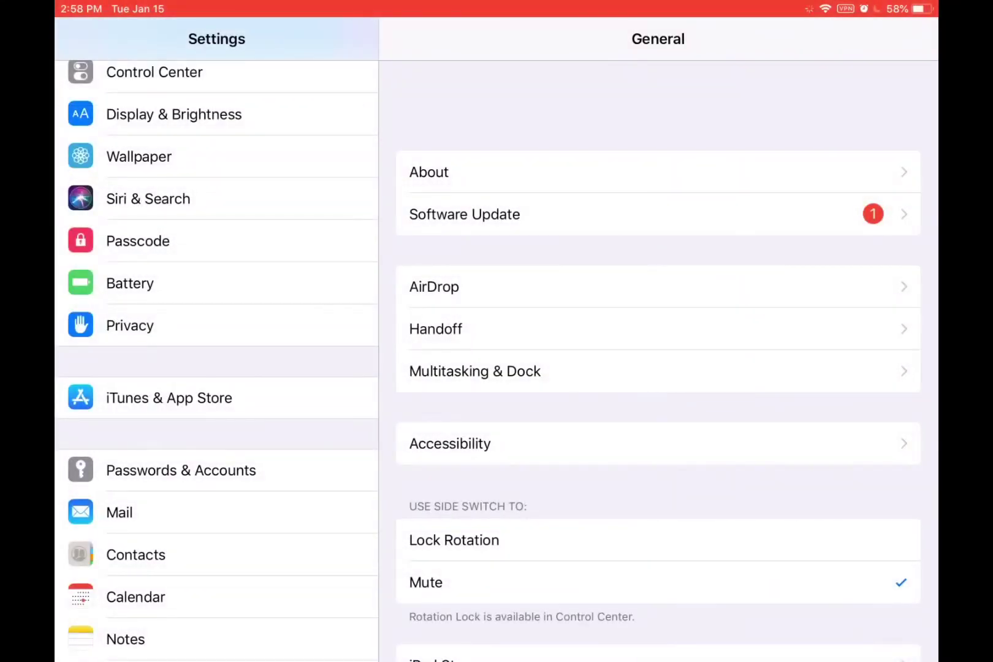
{"action": "scroll", "coordinate": [658, 387], "scroll_direction": "down", "scroll_amount": 10}
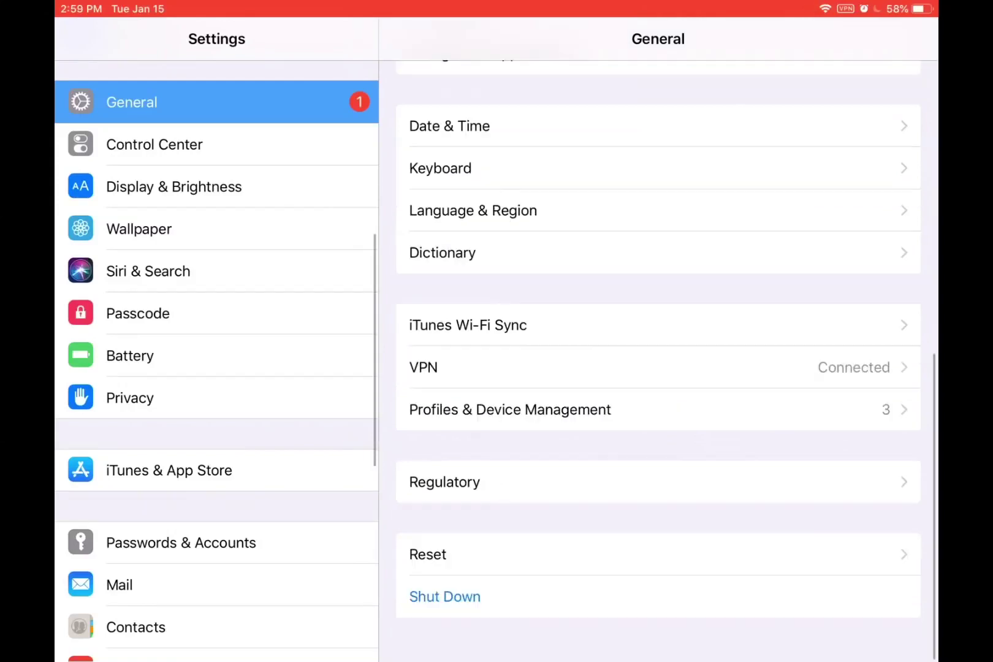
Check in Profiles & Device Management that the OSTROV, PP developer is trusted.
{"action": "left_click", "coordinate": [510, 422]}
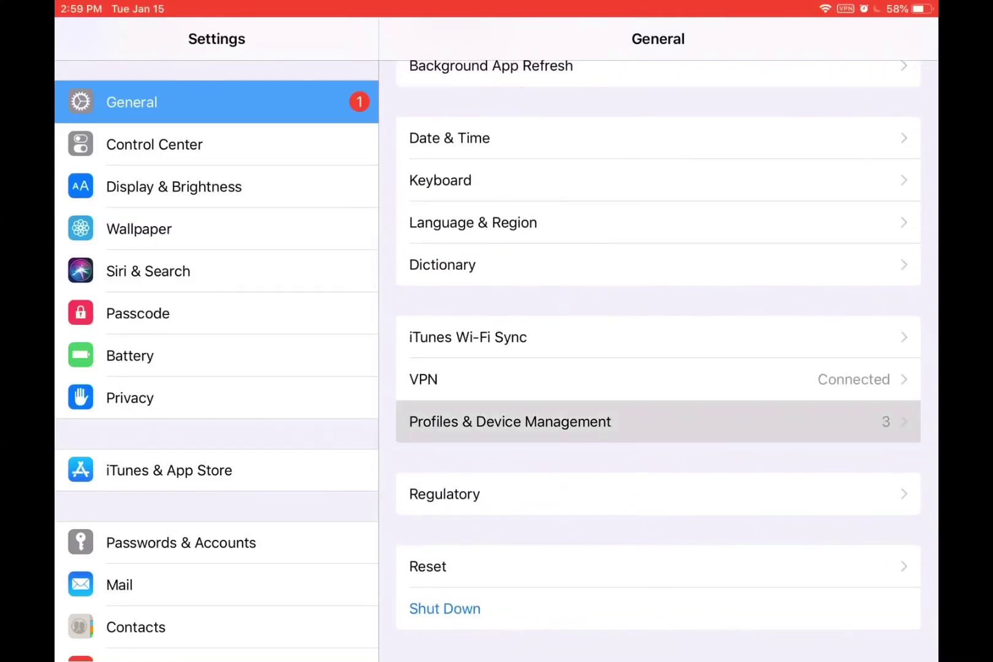
{"action": "left_click", "coordinate": [566, 300]}
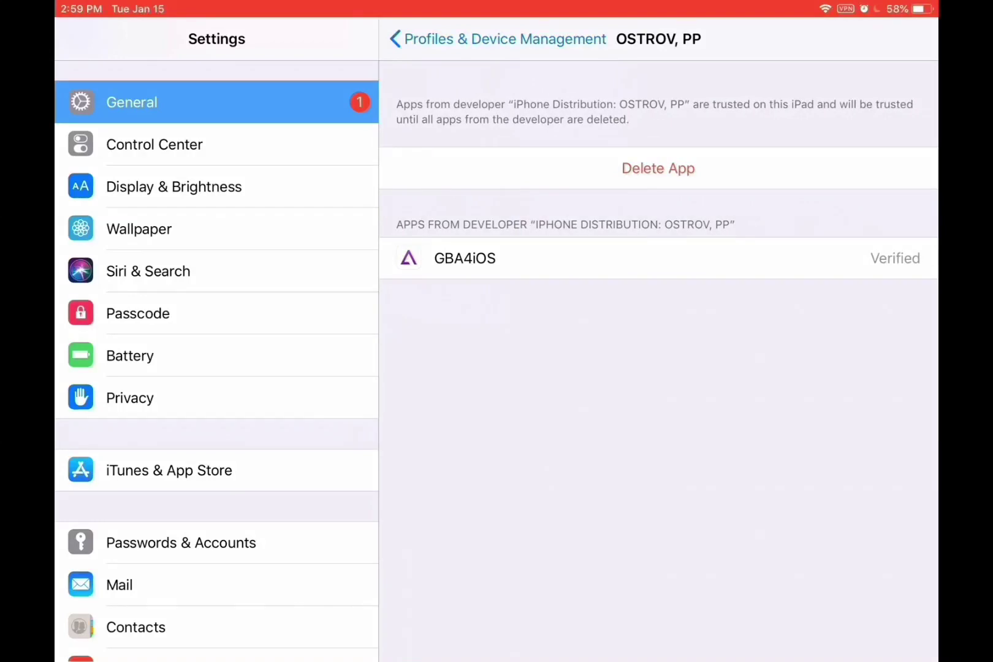
{"action": "left_click", "coordinate": [500, 38]}
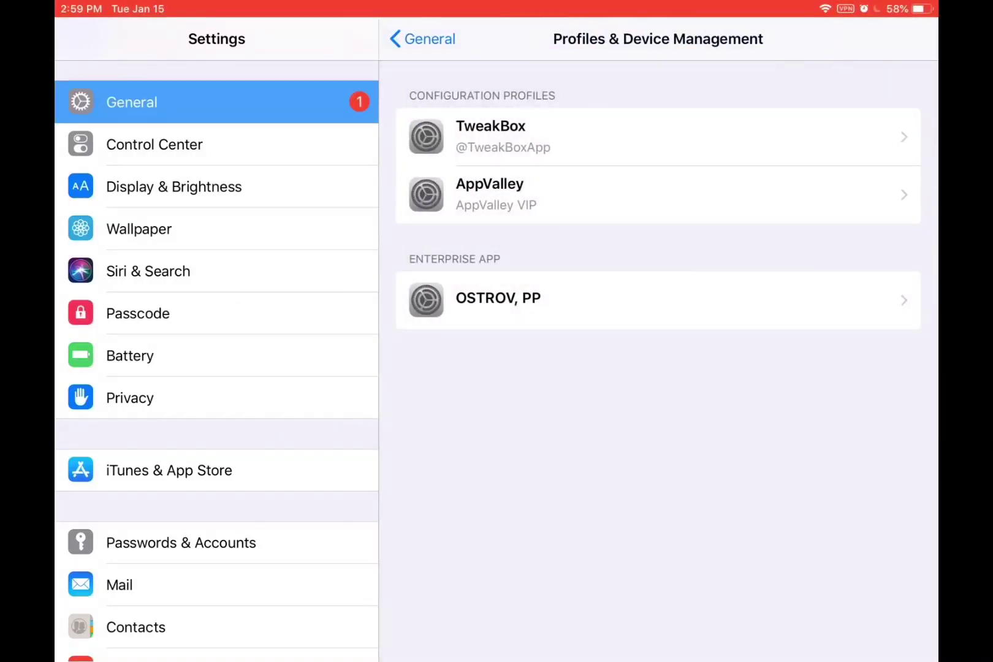
Leave Settings for the home screen and launch GBA4iOS from the dock.
{"action": "key", "text": "super"}
{"action": "mouse_move", "coordinate": [698, 310]}
{"action": "left_mouse_down"}
{"action": "mouse_move", "coordinate": [233, 311]}
{"action": "mouse_move", "coordinate": [699, 310]}
{"action": "left_mouse_up"}
{"action": "left_click", "coordinate": [872, 600]}
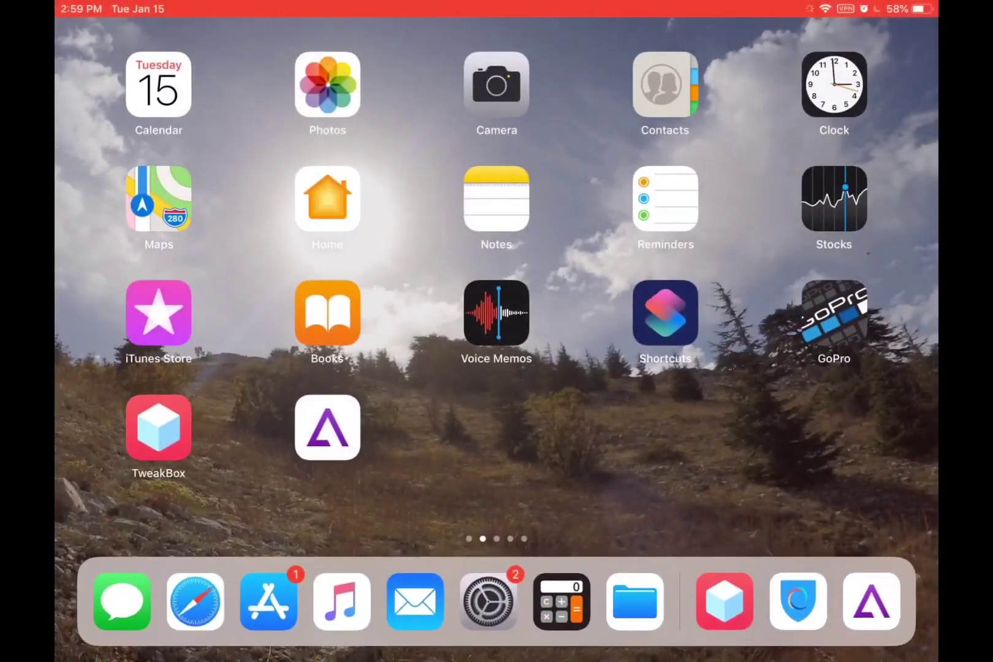
Open the RomsMania.cc result from the 'gba roms' Google search tab in Safari.
{"action": "left_click", "coordinate": [194, 601]}
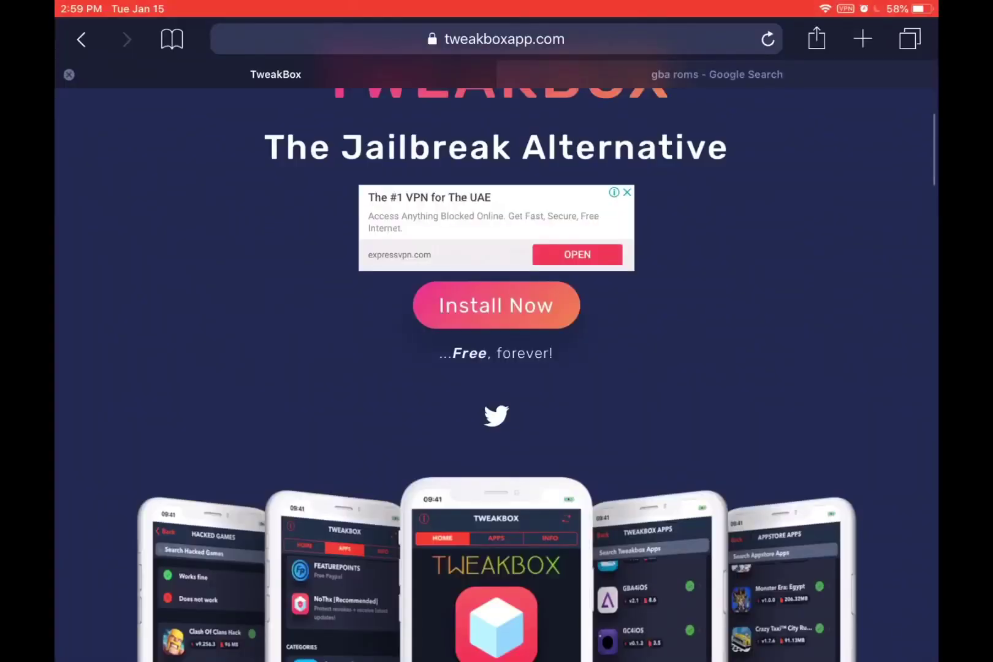
{"action": "left_click", "coordinate": [717, 75]}
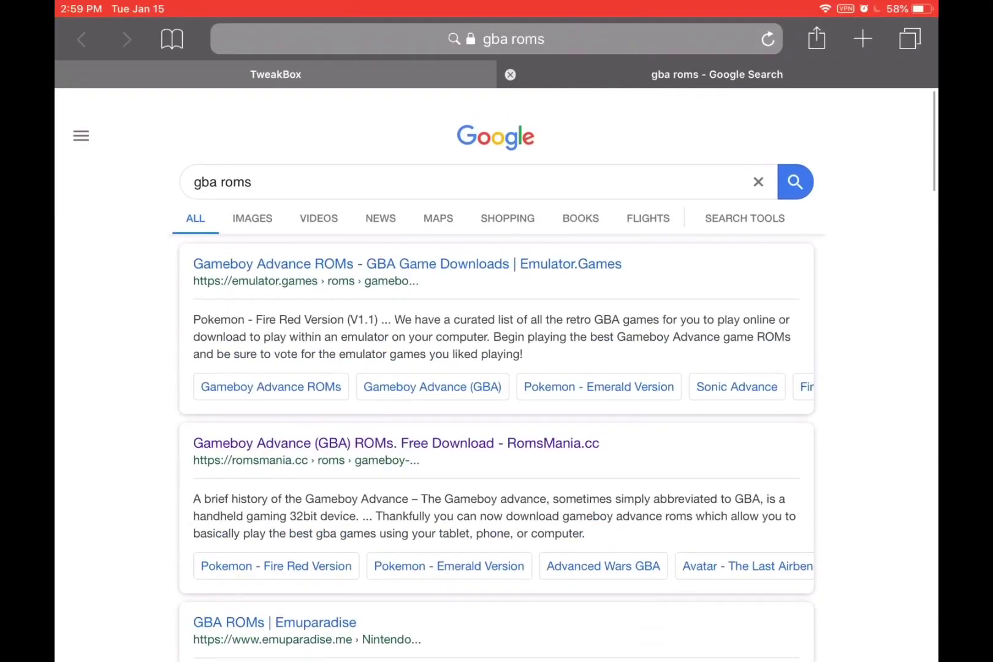
{"action": "left_click", "coordinate": [396, 425]}
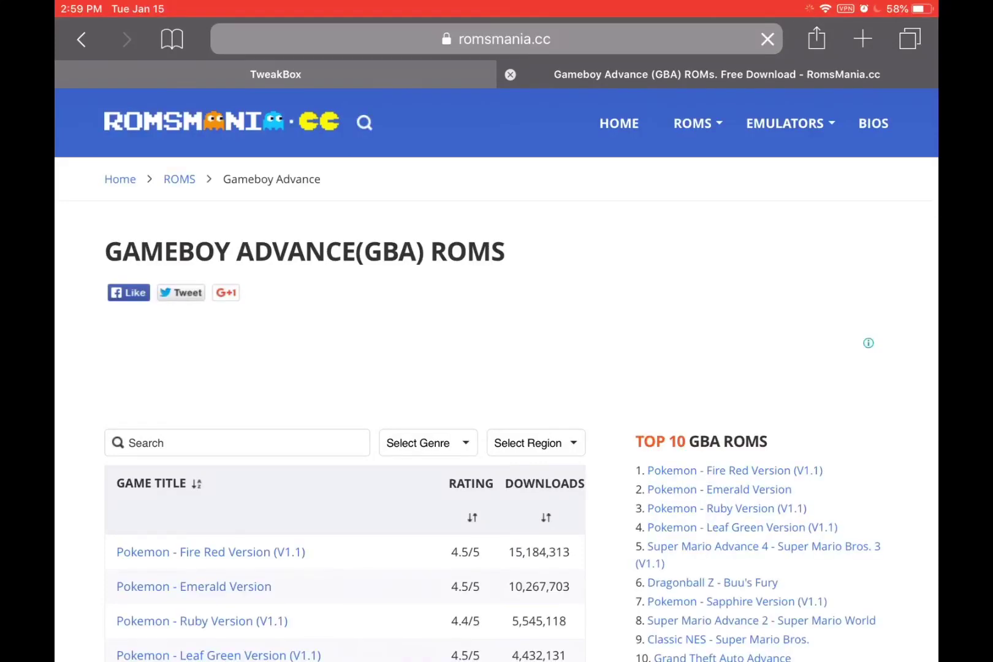
{"action": "scroll", "coordinate": [497, 387], "scroll_direction": "down", "scroll_amount": 5}
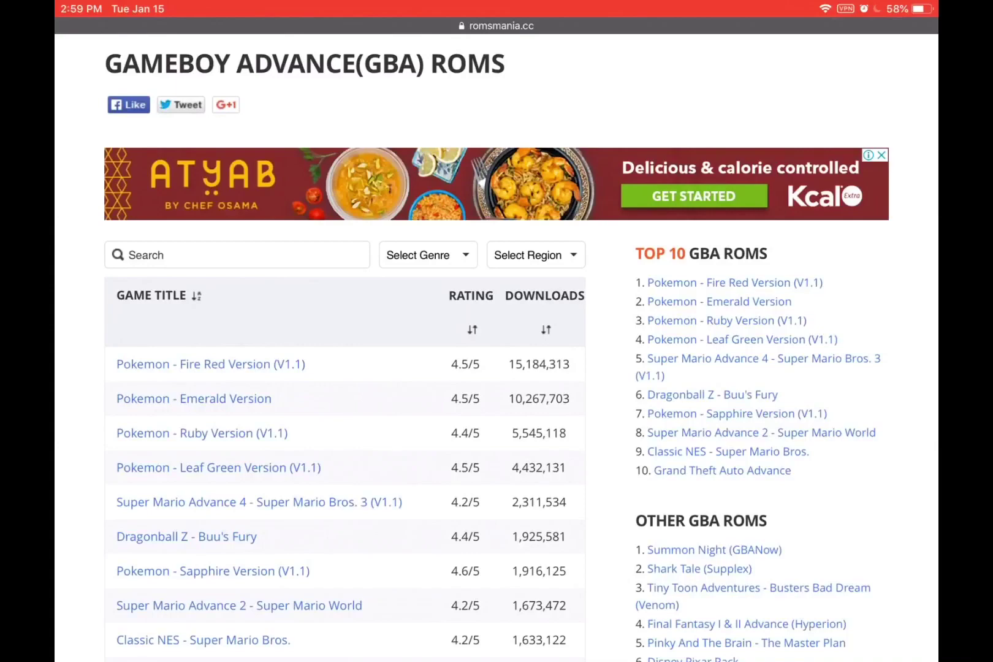
Download the Pokemon - Fire Red Version (V1.1) ROM zip from its RomsMania page.
{"action": "left_click", "coordinate": [211, 364]}
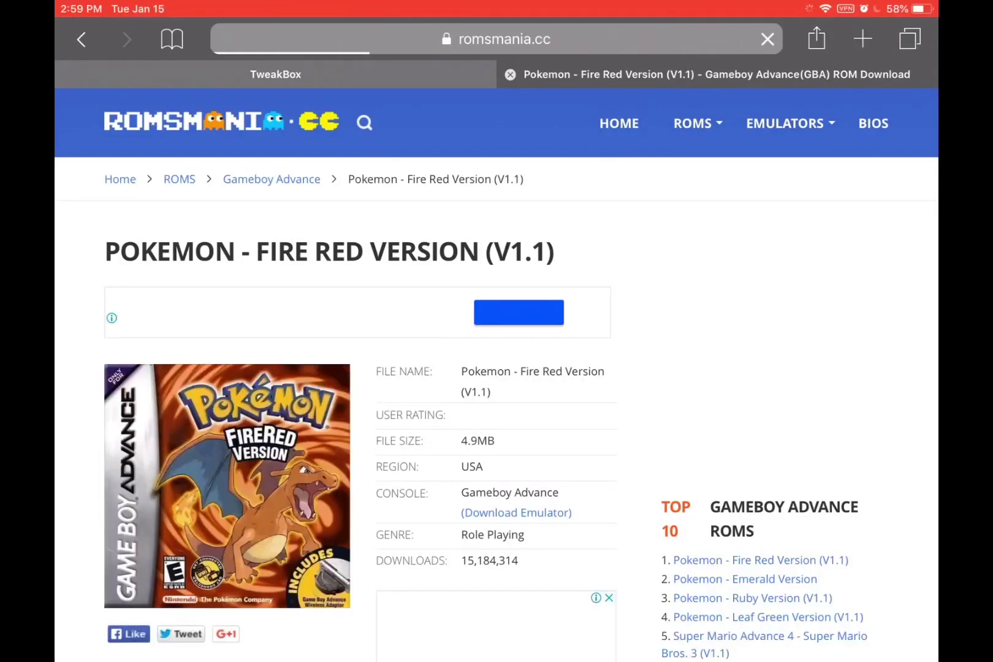
{"action": "scroll", "coordinate": [496, 387], "scroll_direction": "down", "scroll_amount": 1}
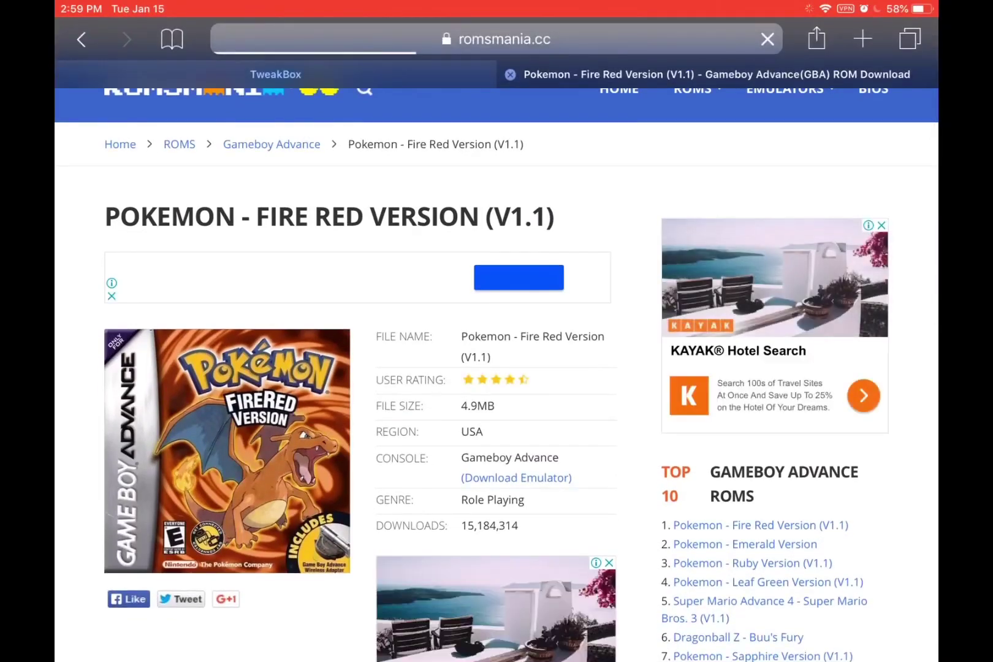
{"action": "scroll", "coordinate": [497, 388], "scroll_direction": "down", "scroll_amount": 1}
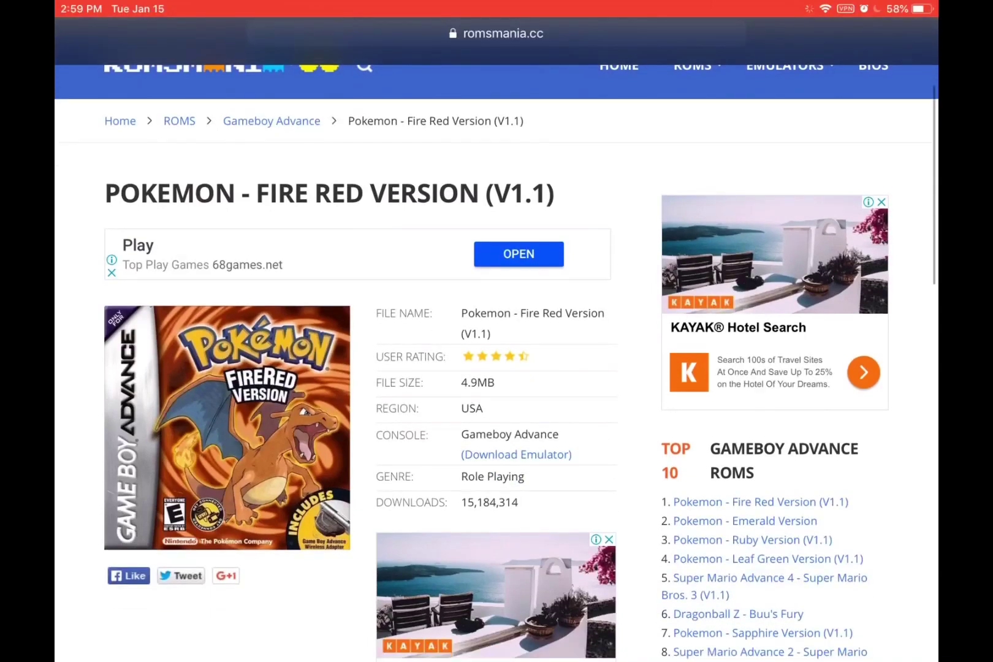
{"action": "scroll", "coordinate": [497, 341], "scroll_direction": "down", "scroll_amount": 3}
{"action": "scroll", "coordinate": [497, 340], "scroll_direction": "up", "scroll_amount": 2}
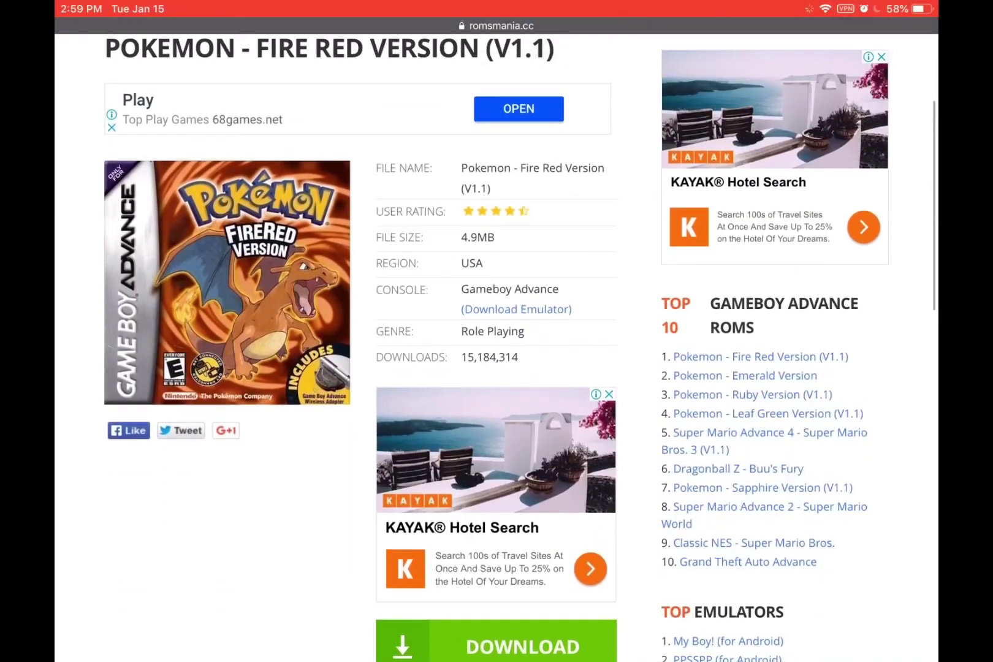
{"action": "scroll", "coordinate": [497, 340], "scroll_direction": "down", "scroll_amount": 1}
{"action": "scroll", "coordinate": [497, 341], "scroll_direction": "down", "scroll_amount": 2}
{"action": "scroll", "coordinate": [497, 341], "scroll_direction": "up", "scroll_amount": 1}
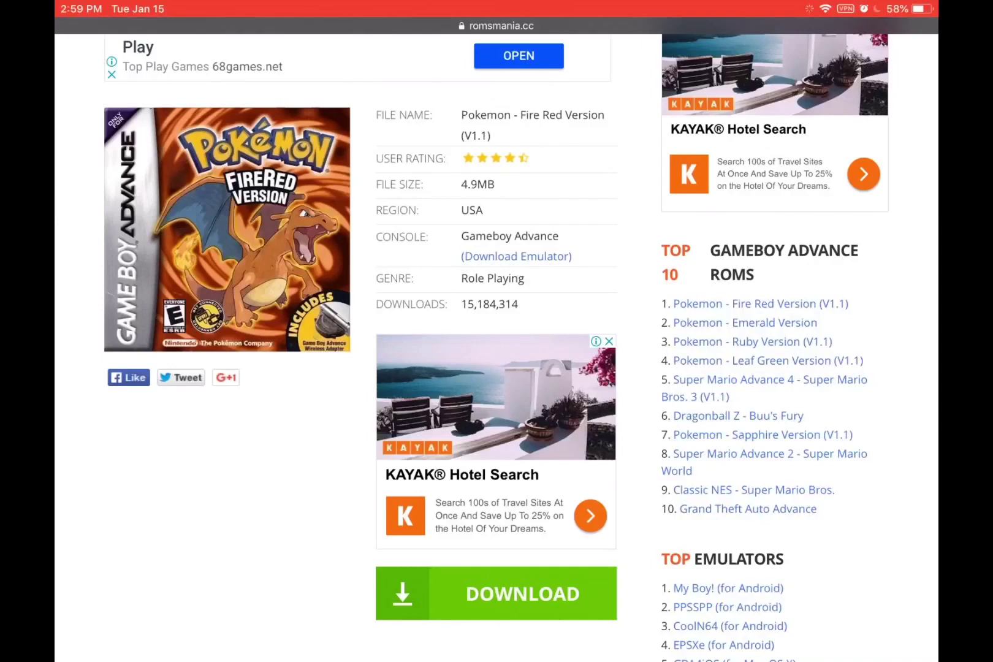
{"action": "left_click", "coordinate": [496, 593]}
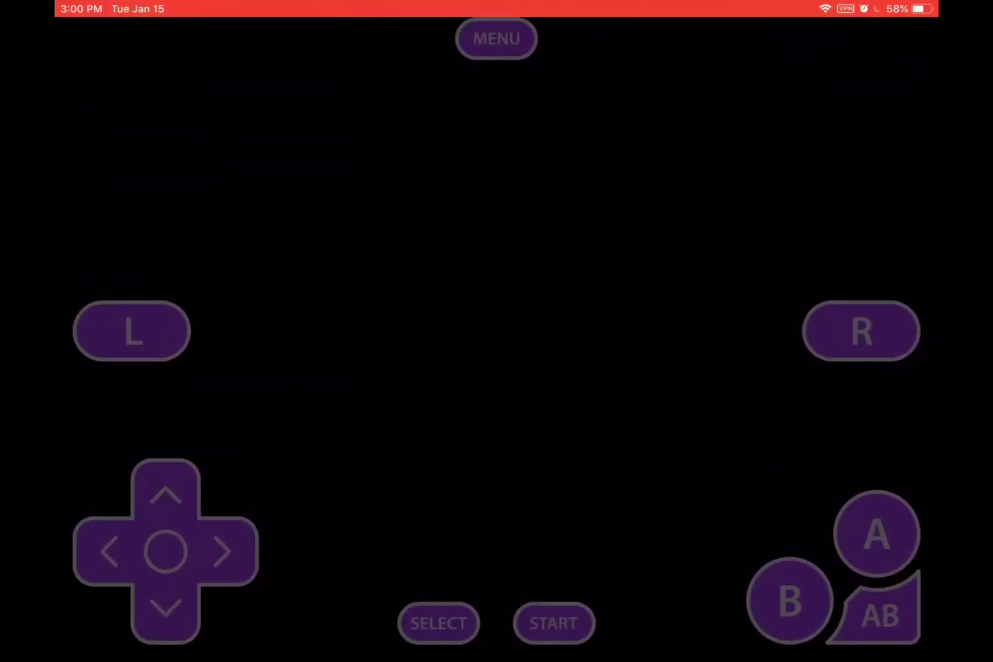
Check the emulator pause menu, then skip the intro to the FireRed title screen.
{"action": "left_click", "coordinate": [496, 39]}
{"action": "key", "text": "Return"}
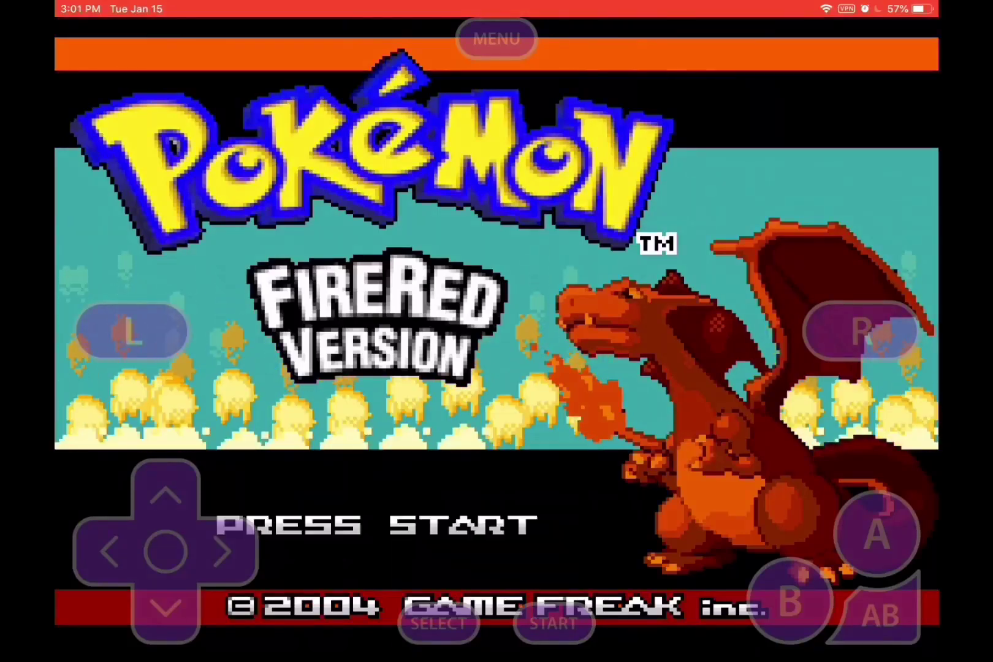
Advance past the title screen, controls intro and Professor Oak's speech to the naming screen.
{"action": "key", "text": "Return"}
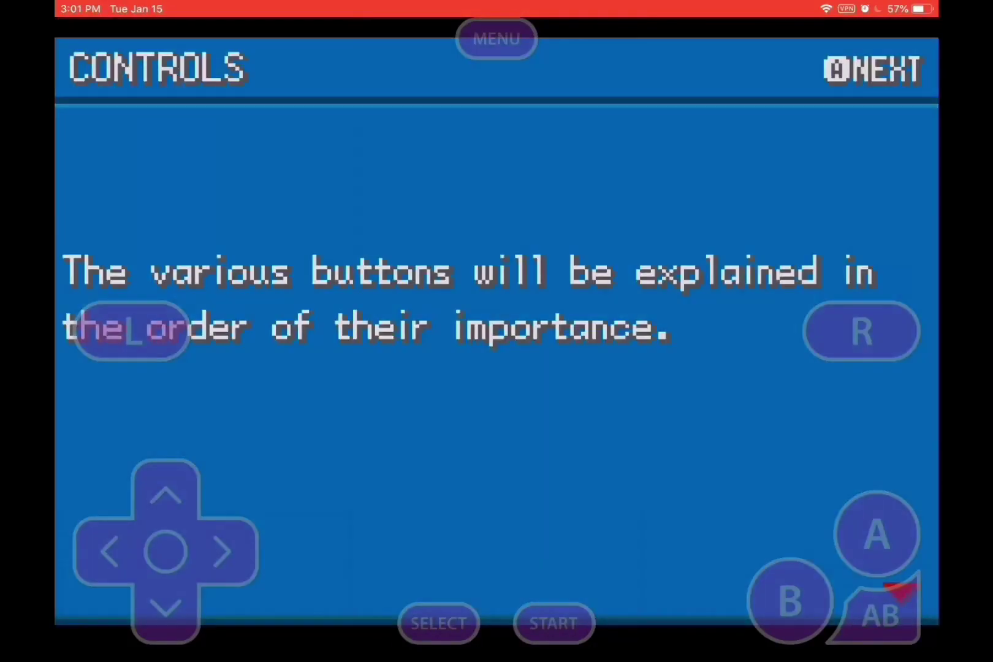
{"action": "key", "text": "Return"}
{"action": "key", "text": "Return"}
{"action": "key", "text": "Return"}
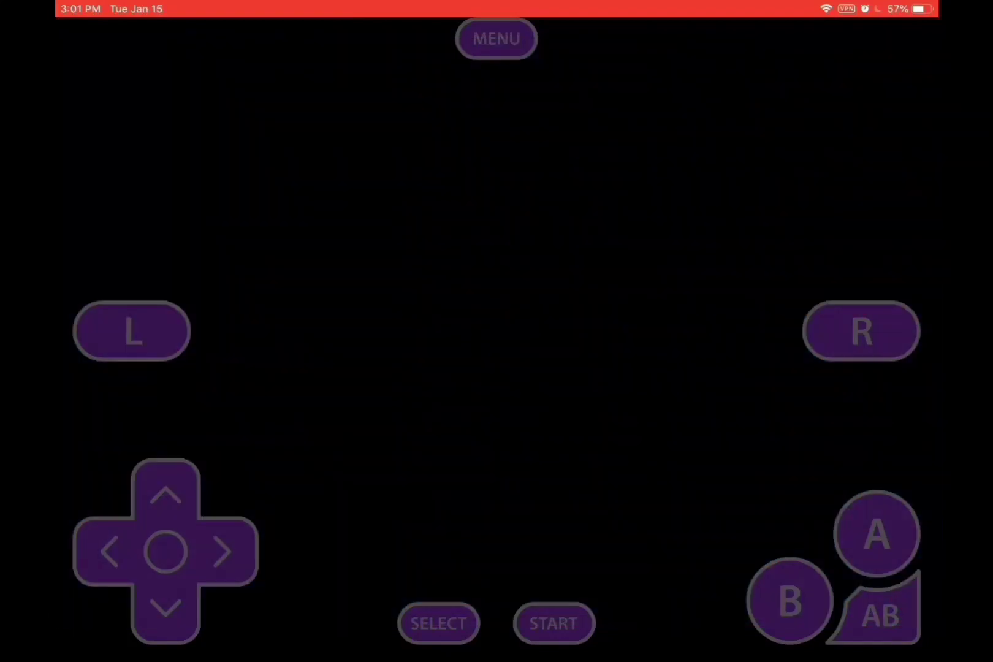
{"action": "key", "text": "Return"}
{"action": "key", "text": "Return"}
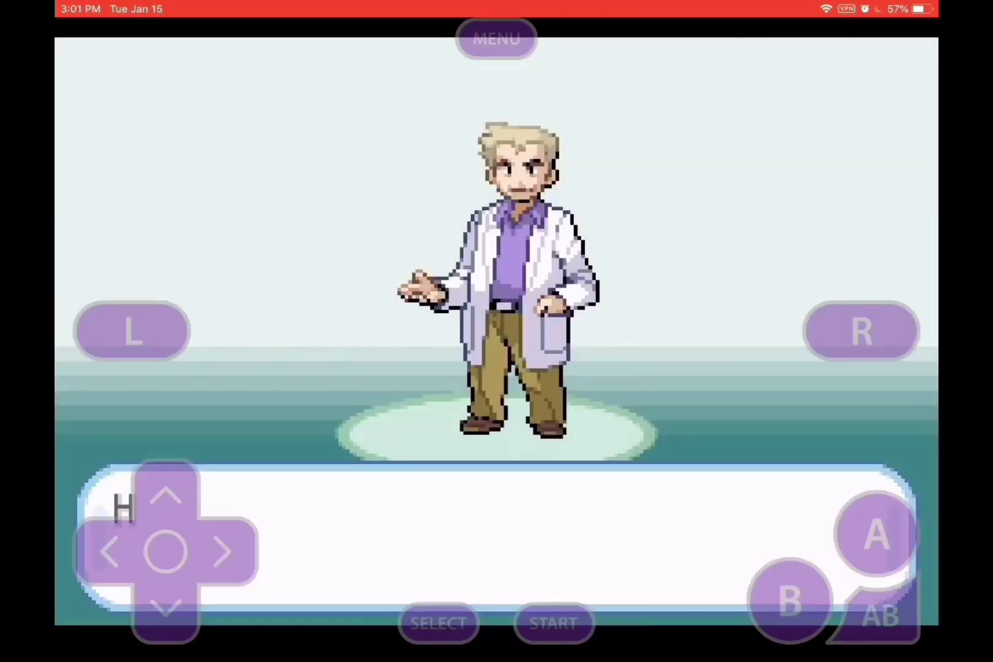
{"action": "key", "text": "Return"}
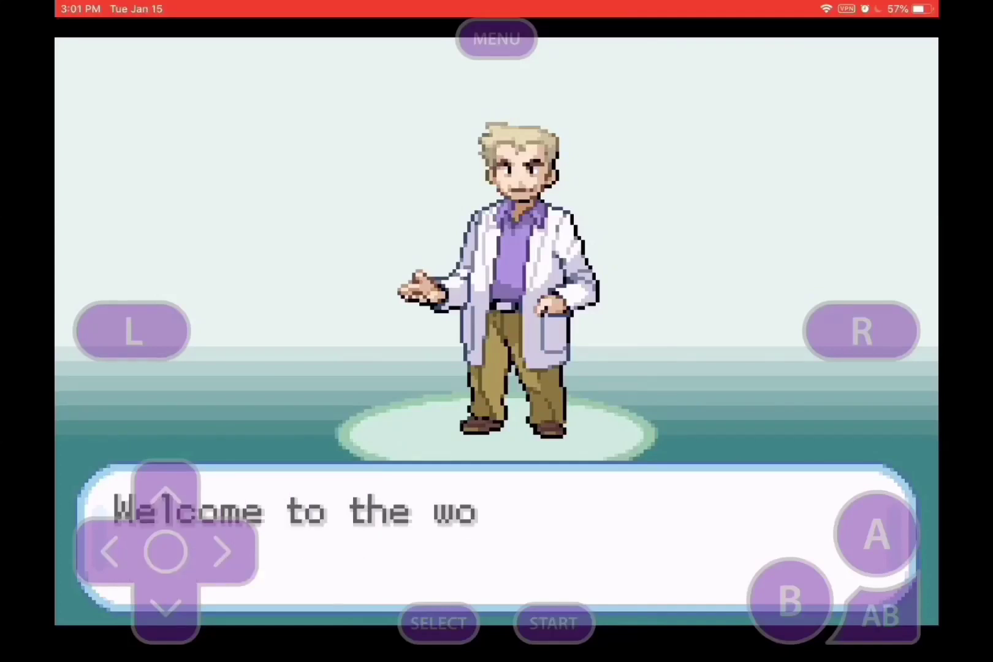
{"action": "key", "text": "Return"}
{"action": "key", "text": "Return"}
{"action": "key", "text": "Return"}
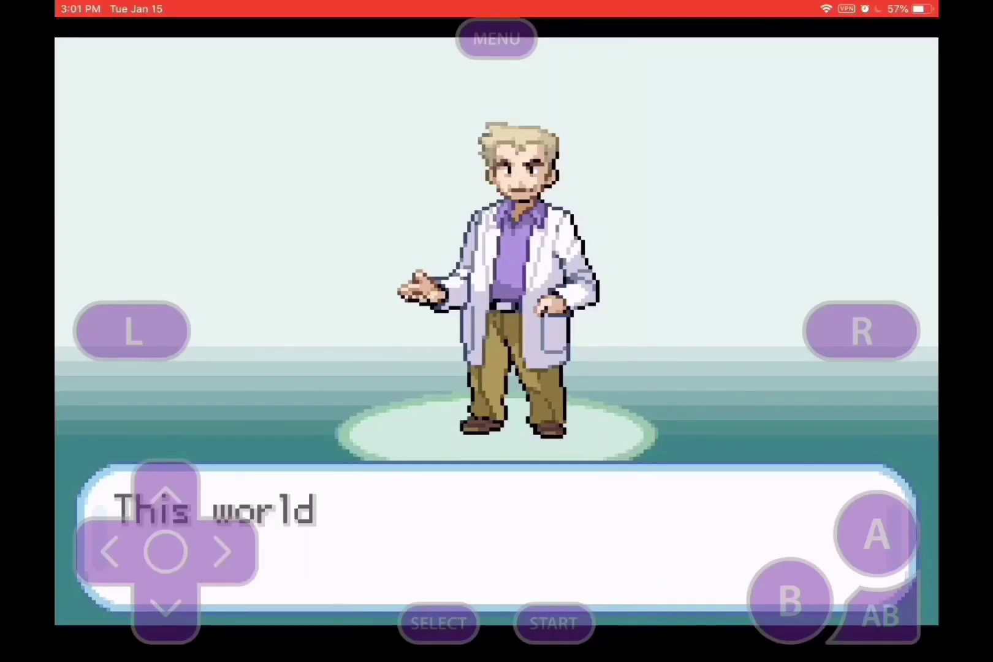
{"action": "key", "text": "Return"}
{"action": "key", "text": "Return"}
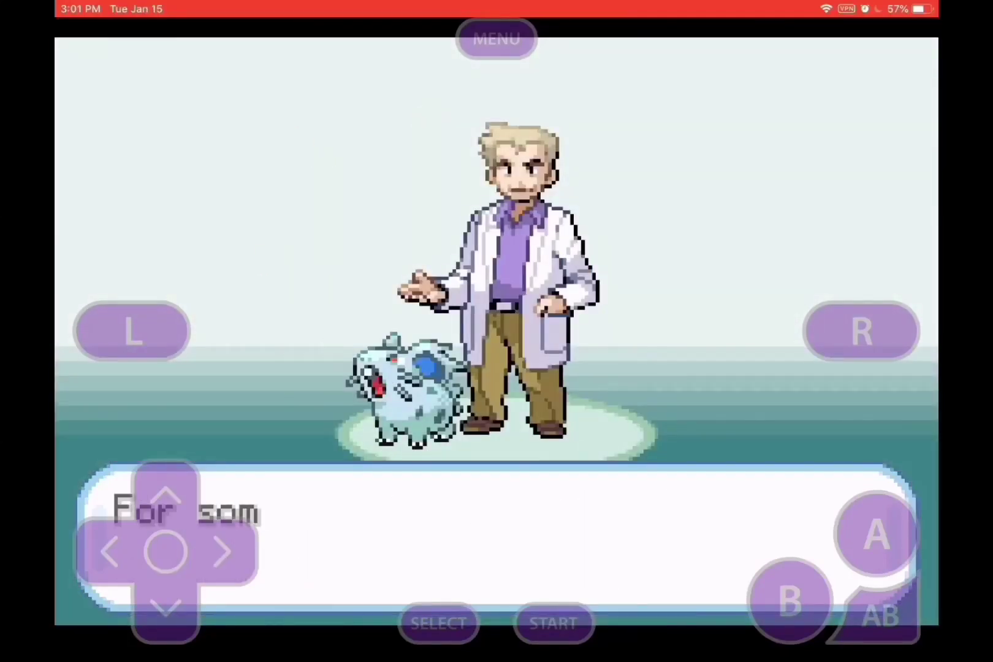
{"action": "key", "text": "Return"}
{"action": "key", "text": "Return"}
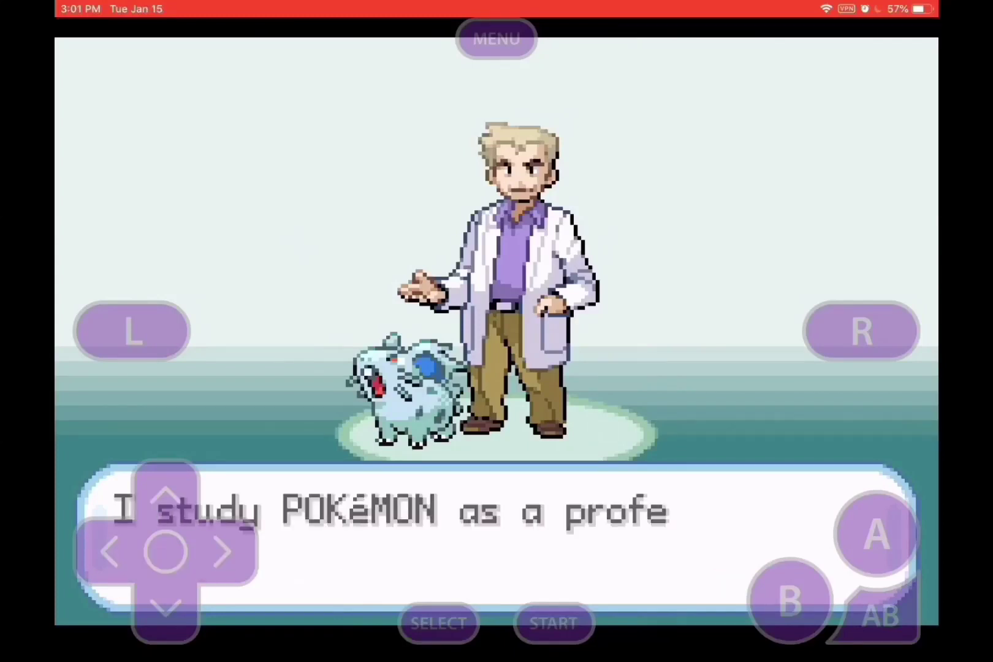
{"action": "key", "text": "Return"}
{"action": "key", "text": "Return"}
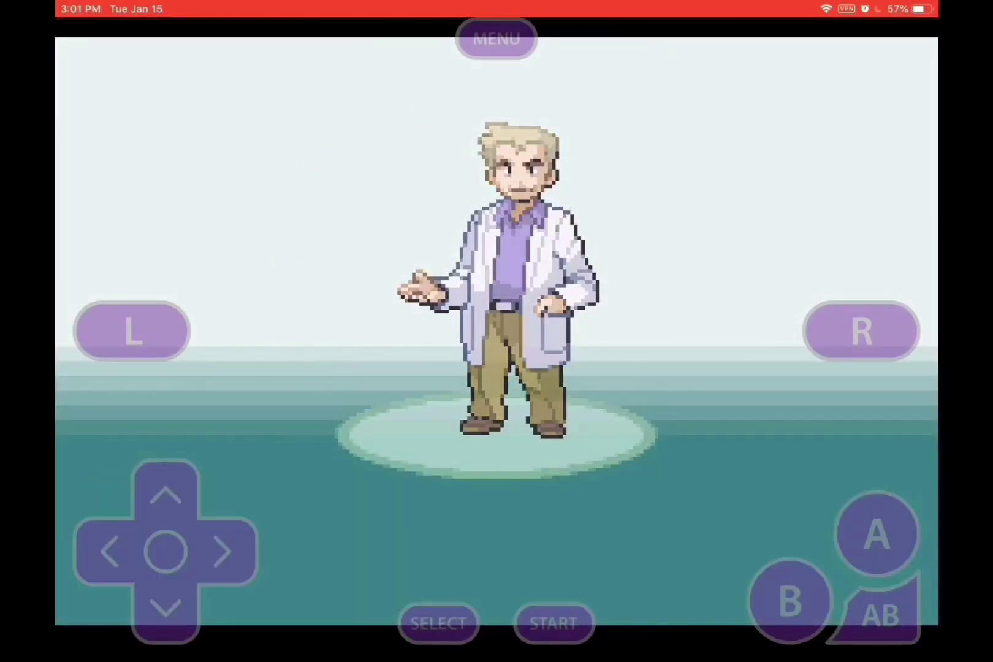
{"action": "key", "text": "Return"}
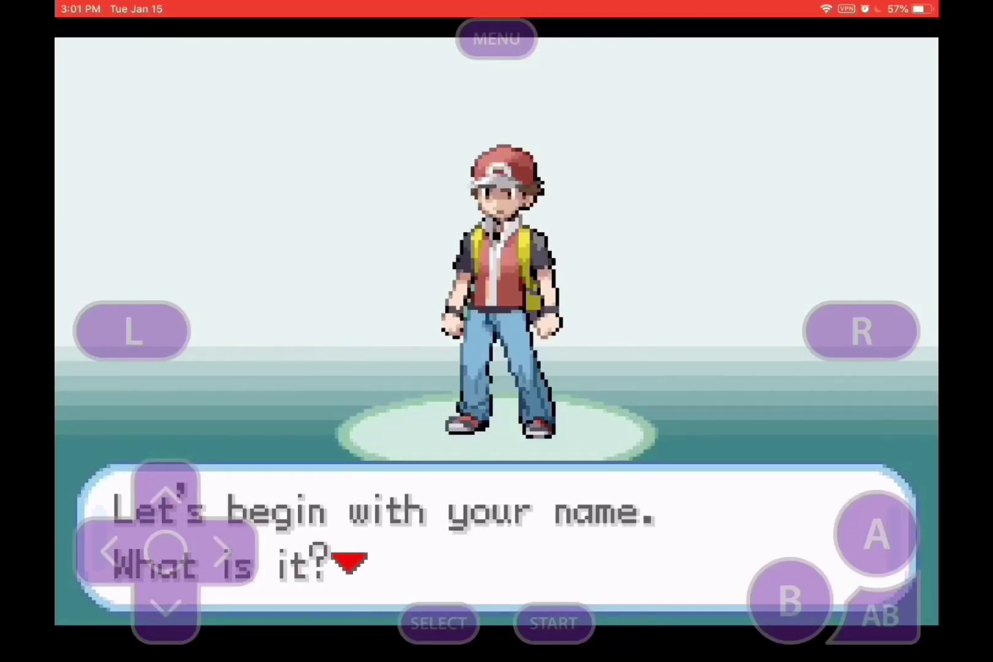
{"action": "key", "text": "Return"}
Name the player ABCDEFF and accept it.
{"action": "key", "text": "Return"}
{"action": "key", "text": "Right"}
{"action": "key", "text": "Return"}
{"action": "key", "text": "Right"}
{"action": "key", "text": "Return"}
{"action": "key", "text": "Right"}
{"action": "key", "text": "Return"}
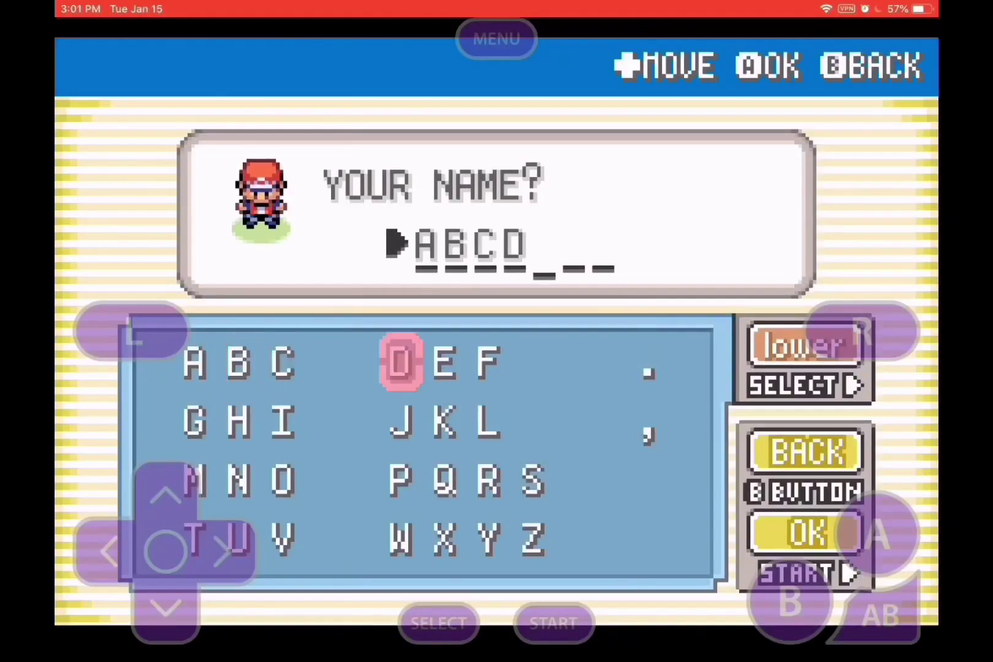
{"action": "key", "text": "Right"}
{"action": "key", "text": "Return"}
{"action": "key", "text": "Right"}
{"action": "key", "text": "Return"}
{"action": "key", "text": "Right"}
{"action": "key", "text": "Left"}
{"action": "key", "text": "Return"}
{"action": "key", "text": "Return"}
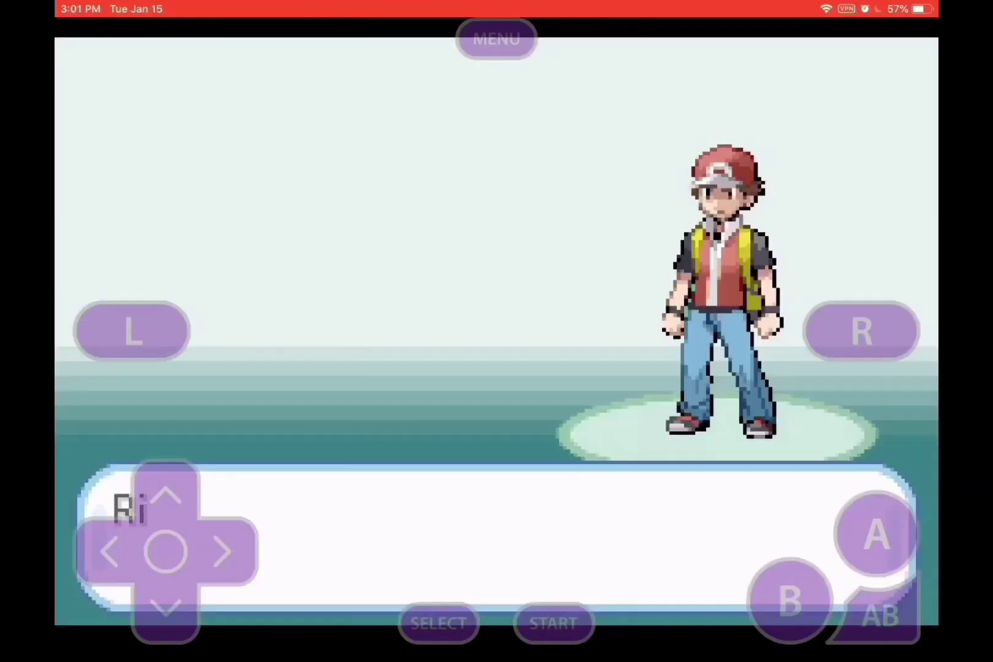
{"action": "key", "text": "Return"}
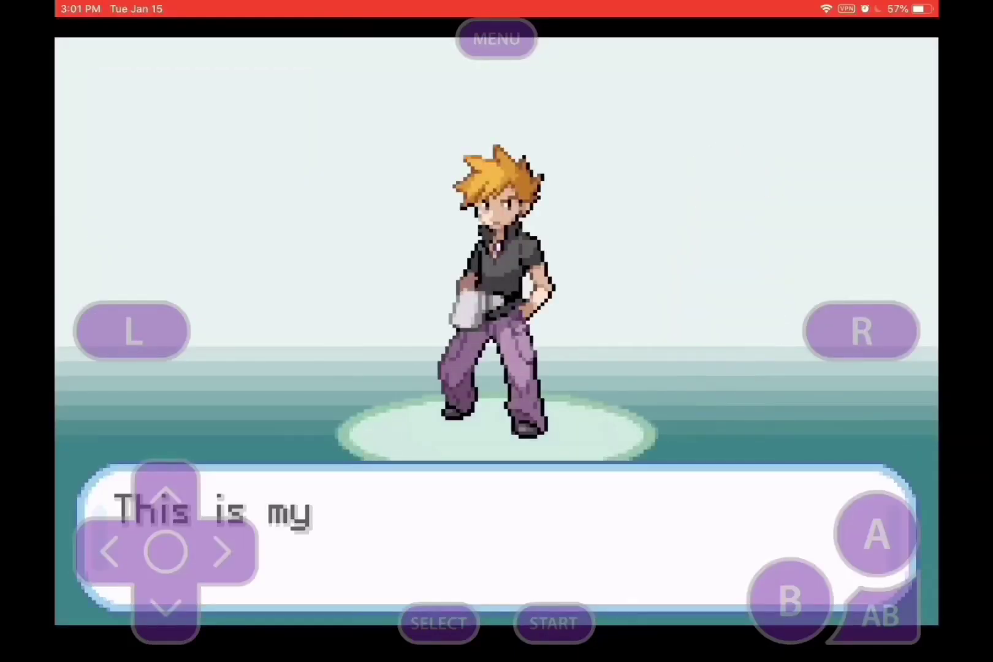
{"action": "key", "text": "Return"}
Name the rival GARY, continue into the bedroom, and close the HELP greeting.
{"action": "key", "text": "Return"}
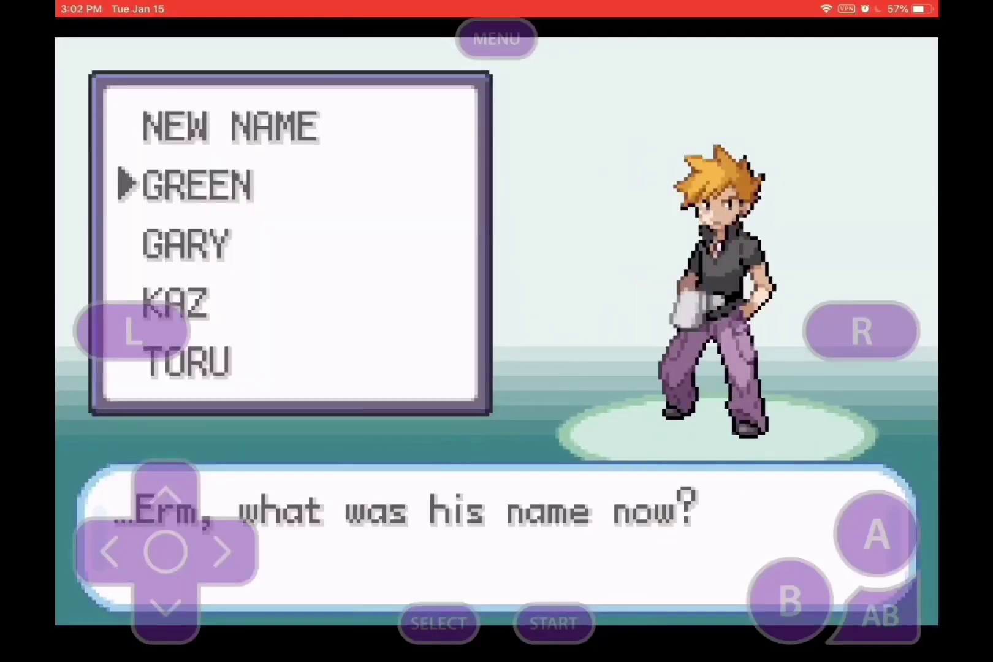
{"action": "key", "text": "Down"}
{"action": "key", "text": "Return"}
{"action": "key", "text": "Return"}
{"action": "key", "text": "Return"}
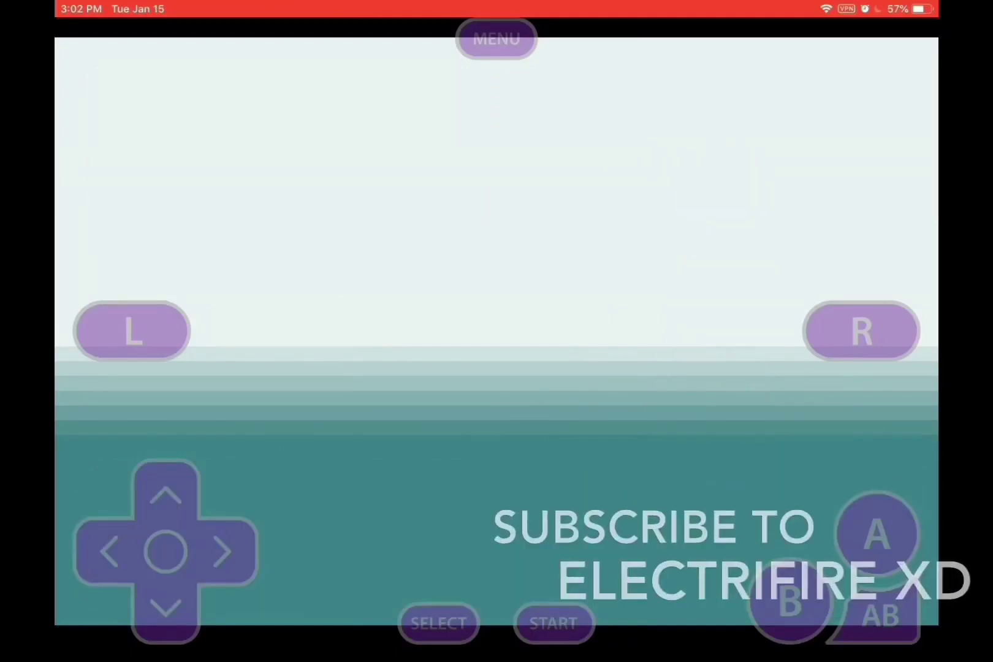
{"action": "key", "text": "Return"}
{"action": "key", "text": "Return"}
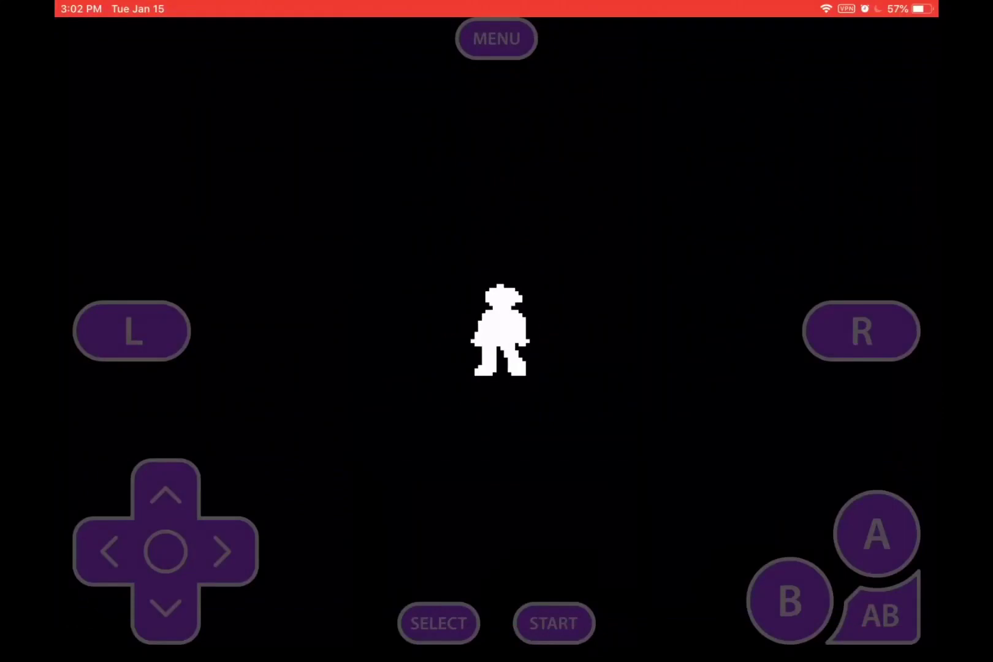
{"action": "key", "text": "Right"}
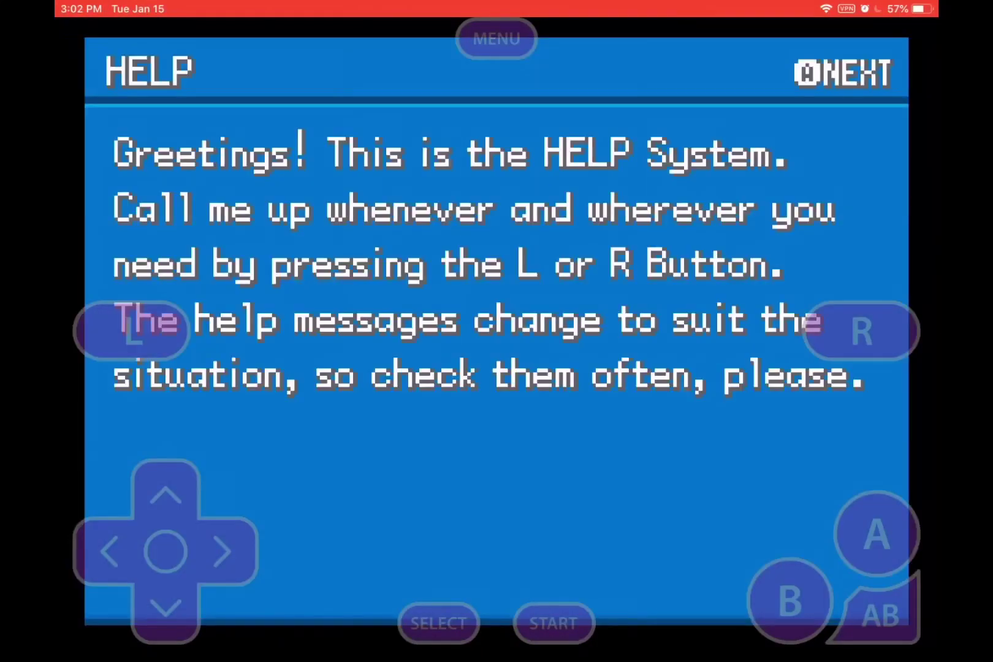
{"action": "key", "text": "x"}
{"action": "key", "text": "z"}
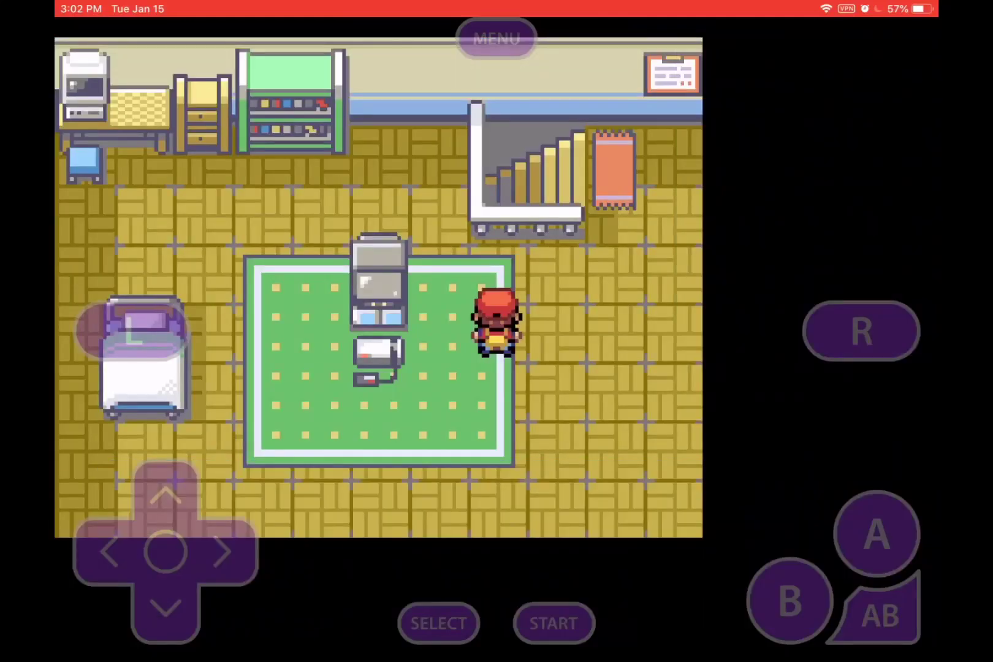
Save the game from the START menu, confirming YES and dismissing the saved message.
{"action": "key", "text": "Return"}
{"action": "key", "text": "z"}
{"action": "key", "text": "Return"}
{"action": "key", "text": "Down"}
{"action": "key", "text": "Down"}
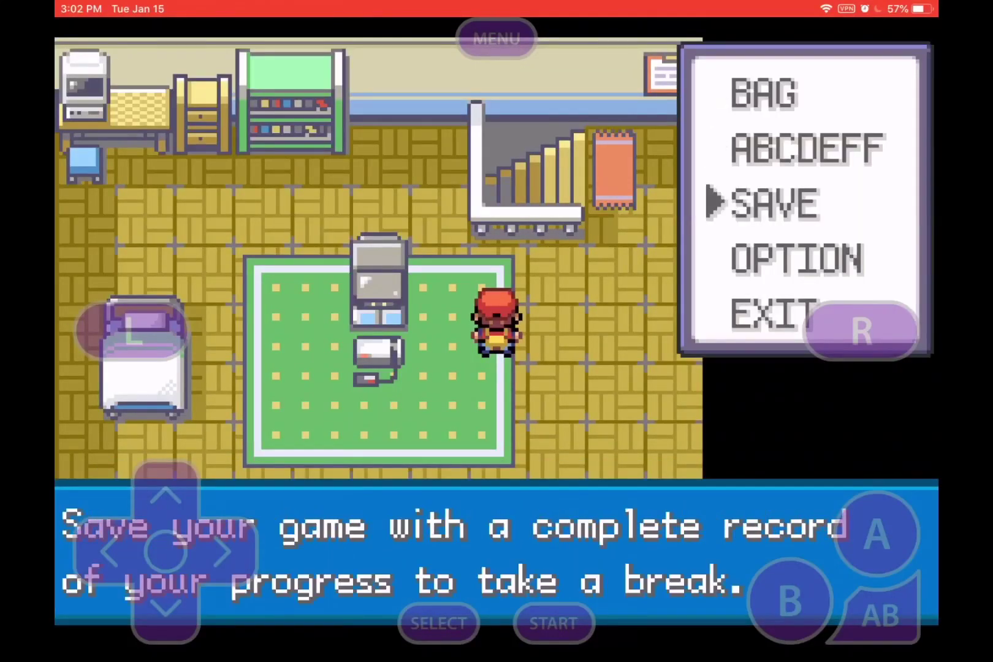
{"action": "key", "text": "x"}
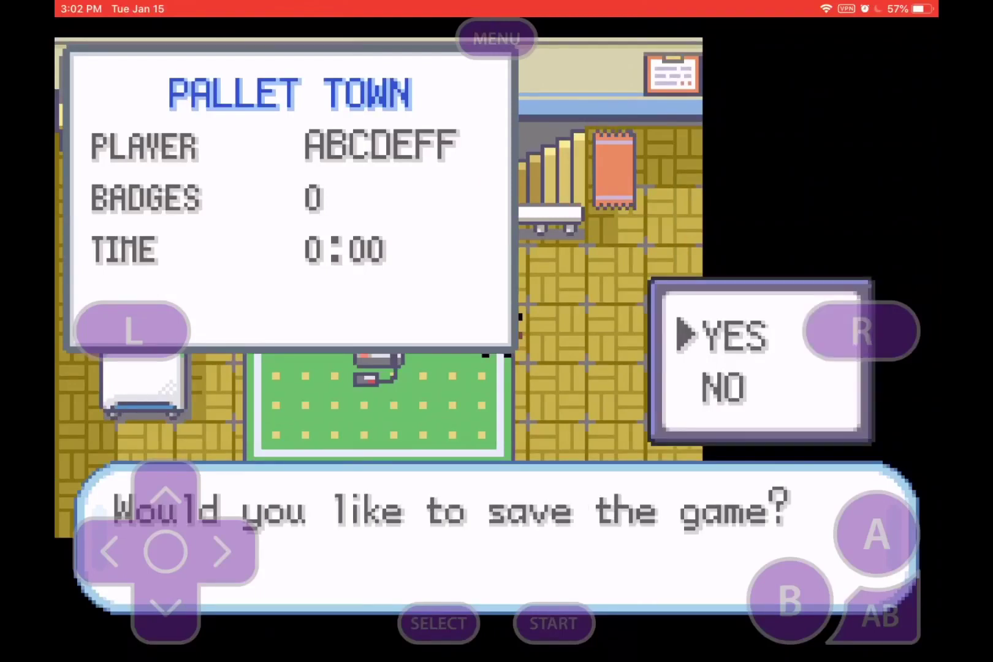
{"action": "key", "text": "x"}
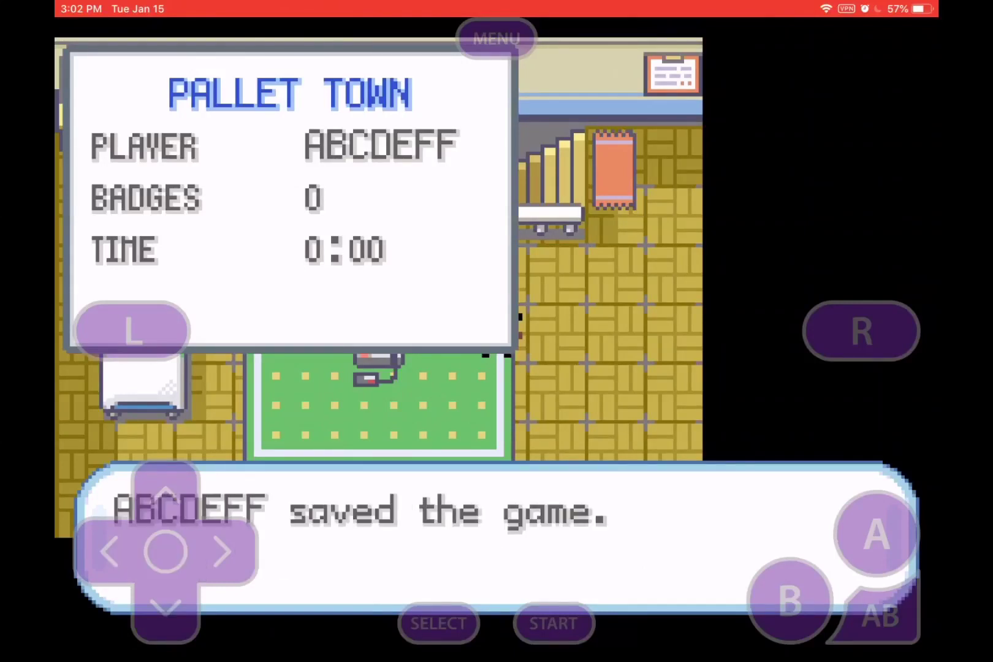
{"action": "key", "text": "x"}
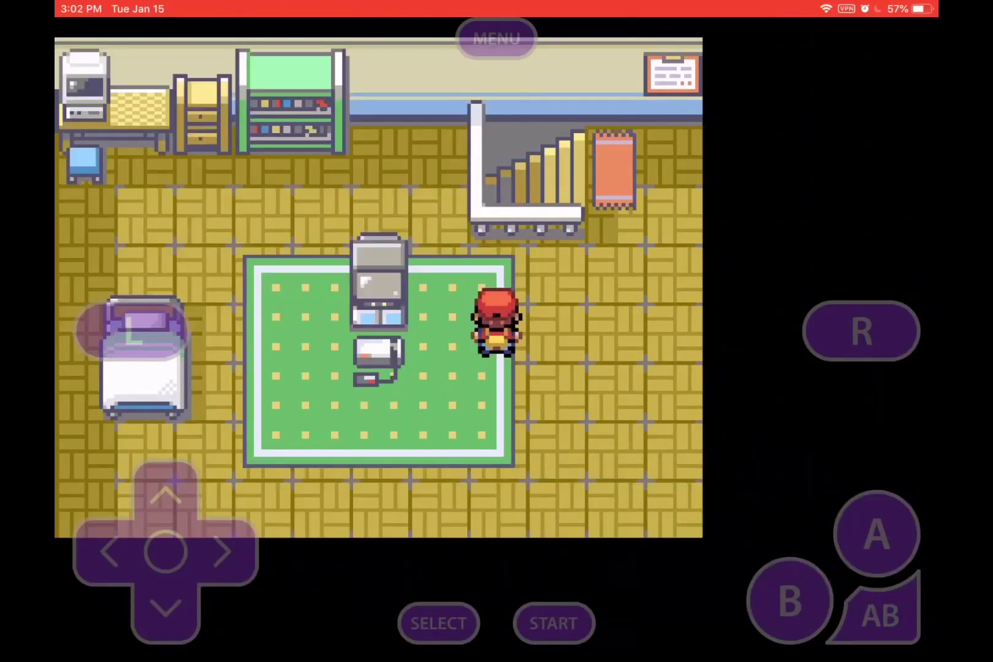
Create a new General save state from the emulator MENU and resume the game.
{"action": "left_click", "coordinate": [496, 39]}
{"action": "left_click", "coordinate": [496, 233]}
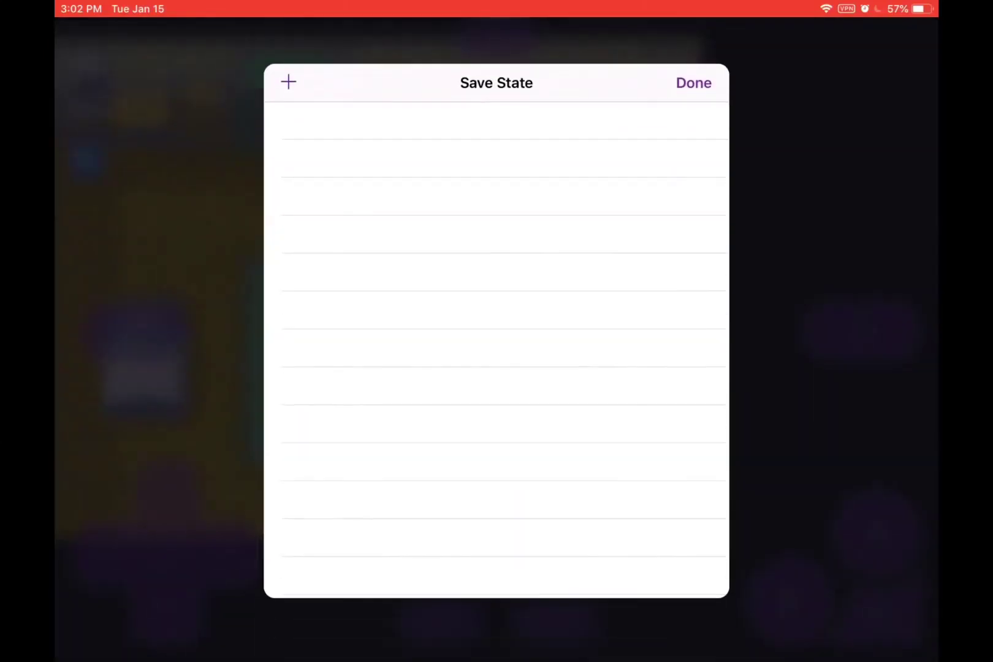
{"action": "left_click", "coordinate": [288, 83]}
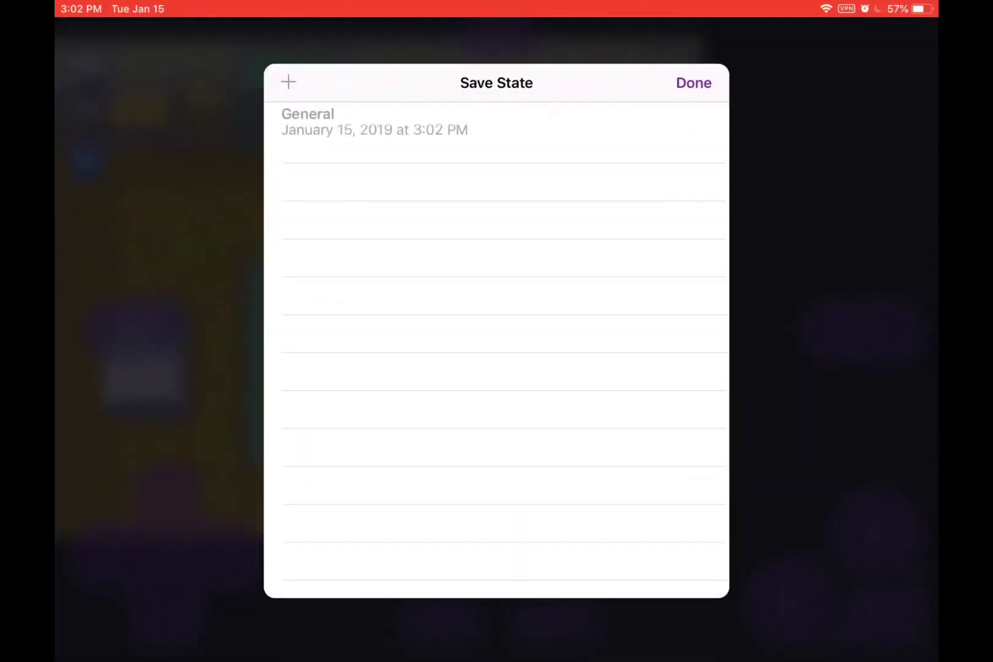
{"action": "left_click", "coordinate": [694, 82]}
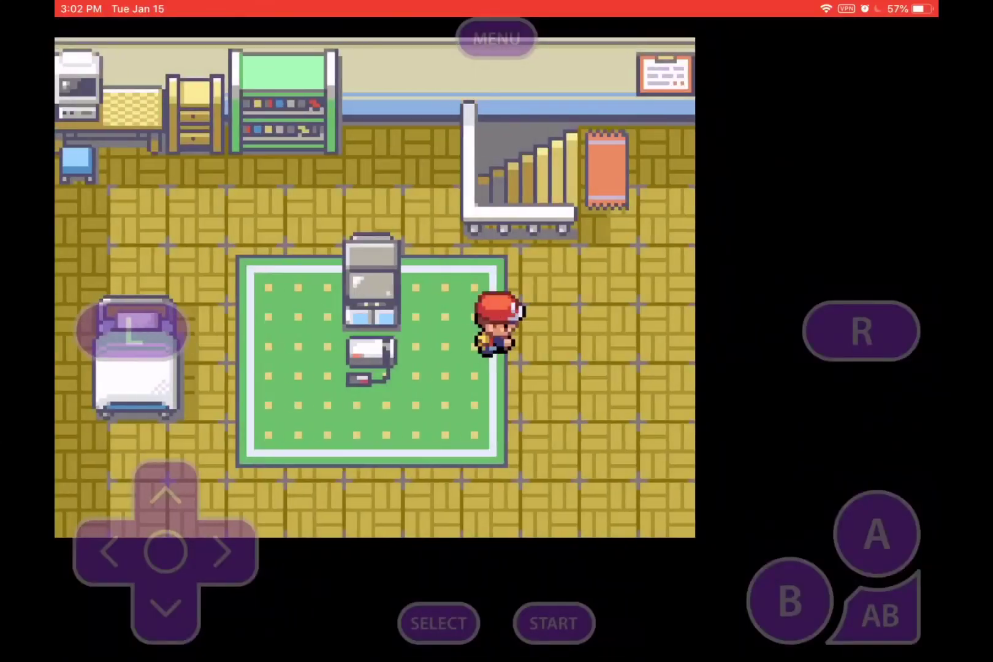
Step the player one tile right and reopen the emulator pause menu.
{"action": "left_click", "coordinate": [223, 552]}
{"action": "left_click", "coordinate": [496, 39]}
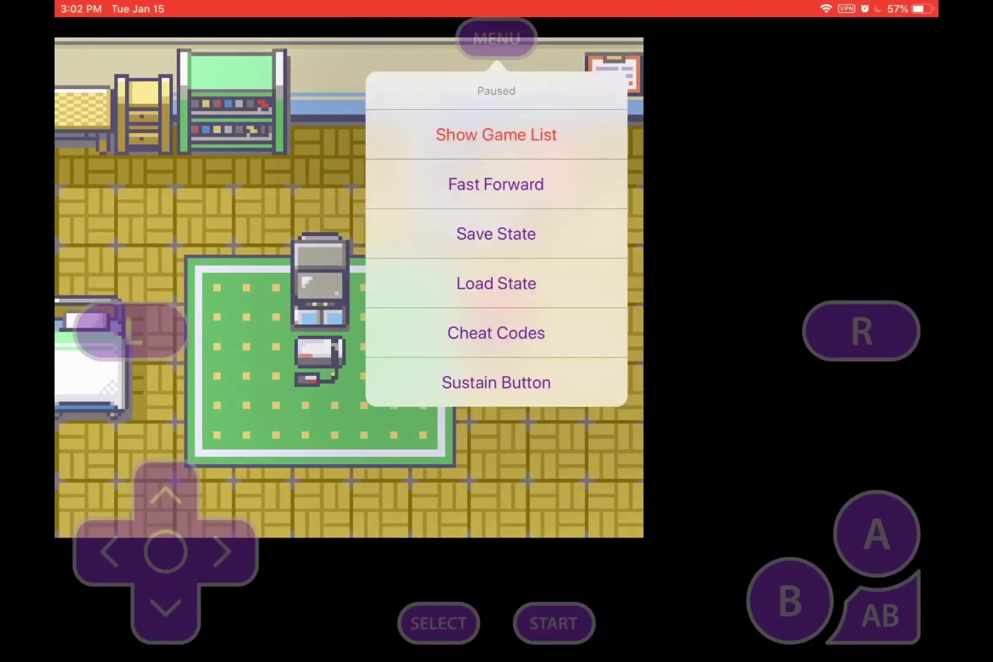